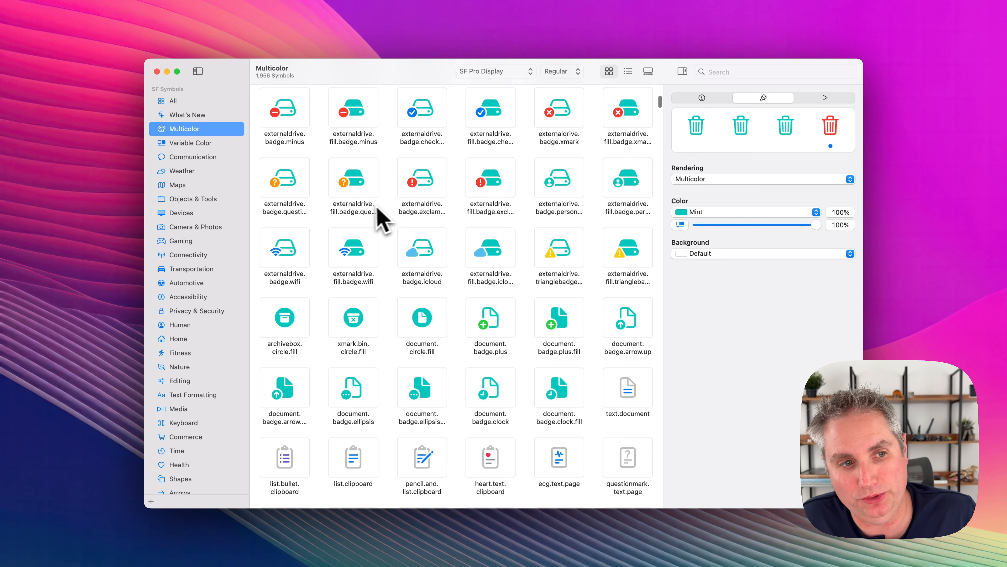
Preview the symbols in the Black and Semibold weights, and return the weight to Regular.
key("super+f")
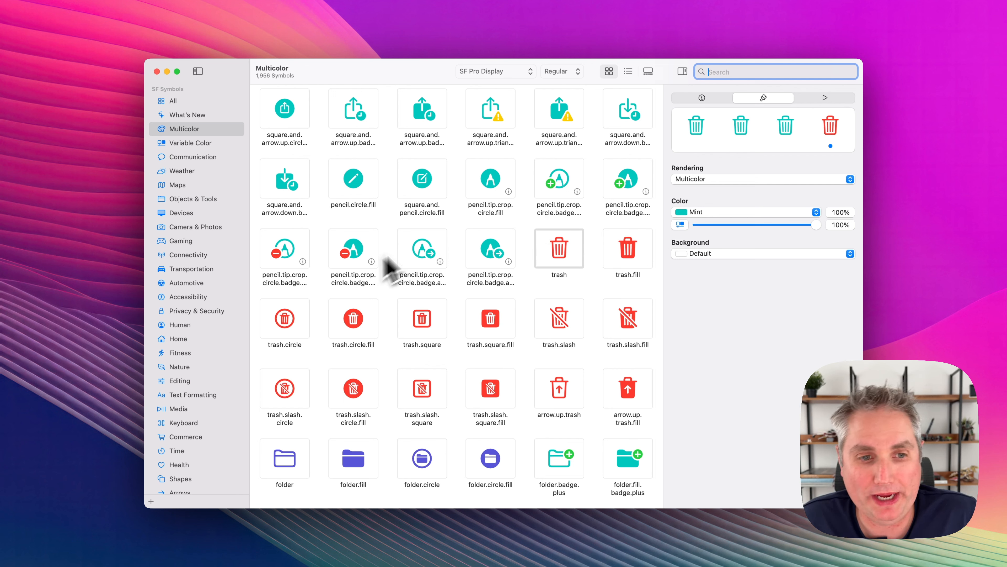
left_click(571, 71)
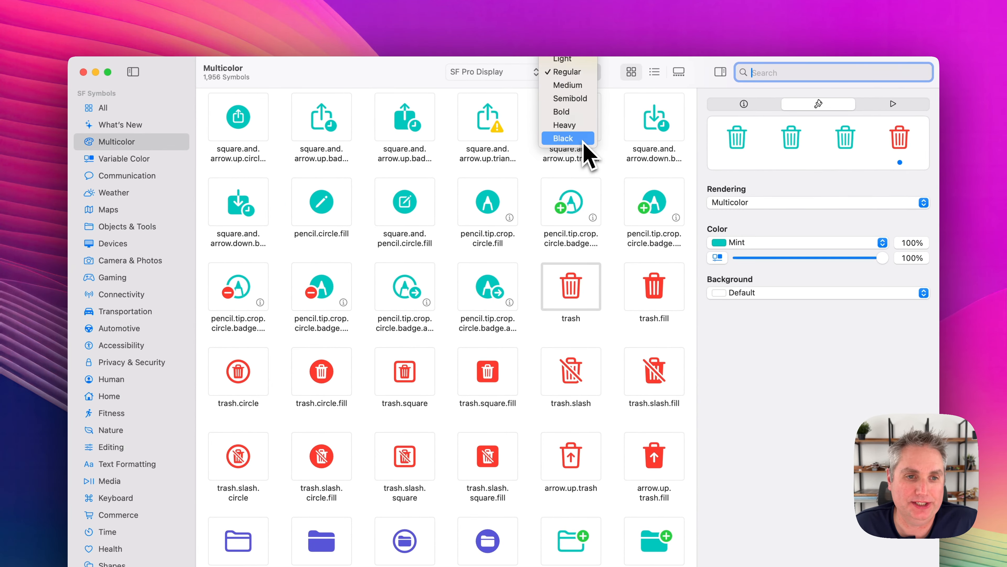
left_click(584, 146)
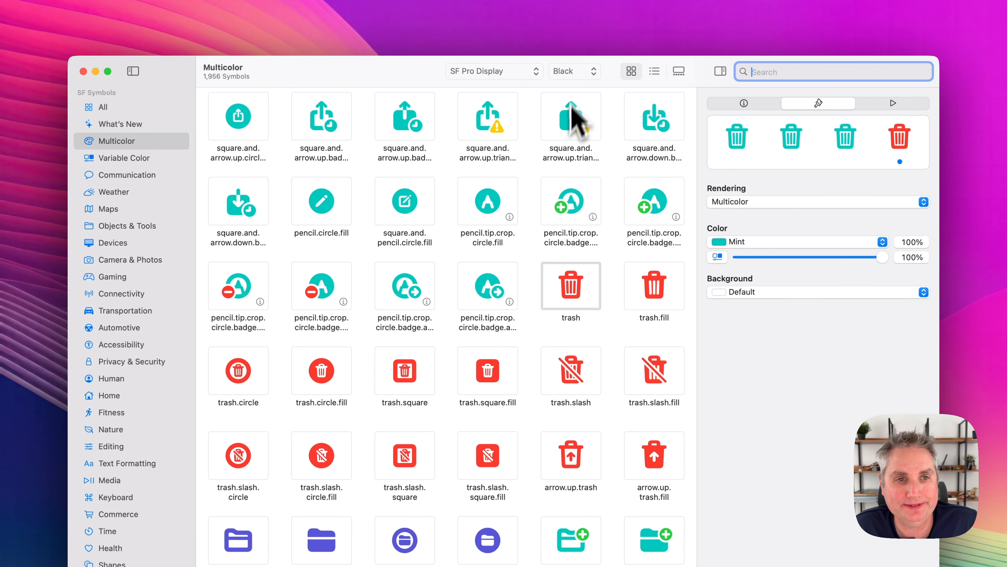
left_click(574, 72)
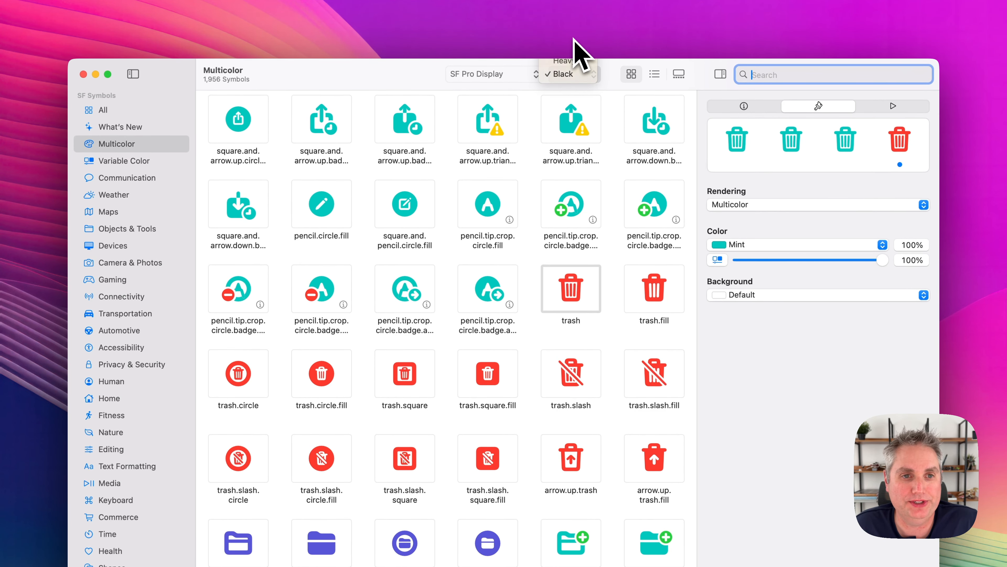
left_click(573, 38)
left_click(575, 76)
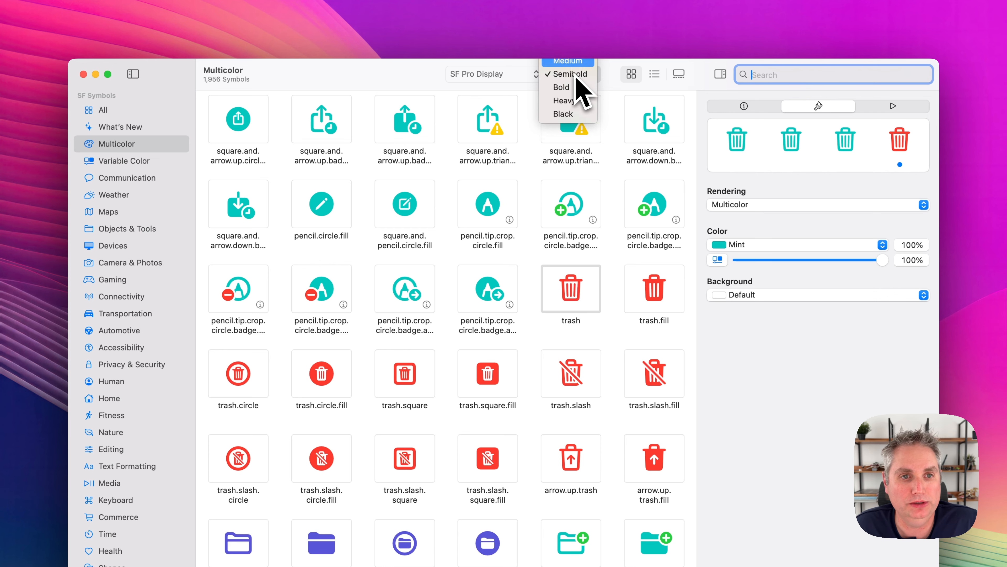
left_click(575, 50)
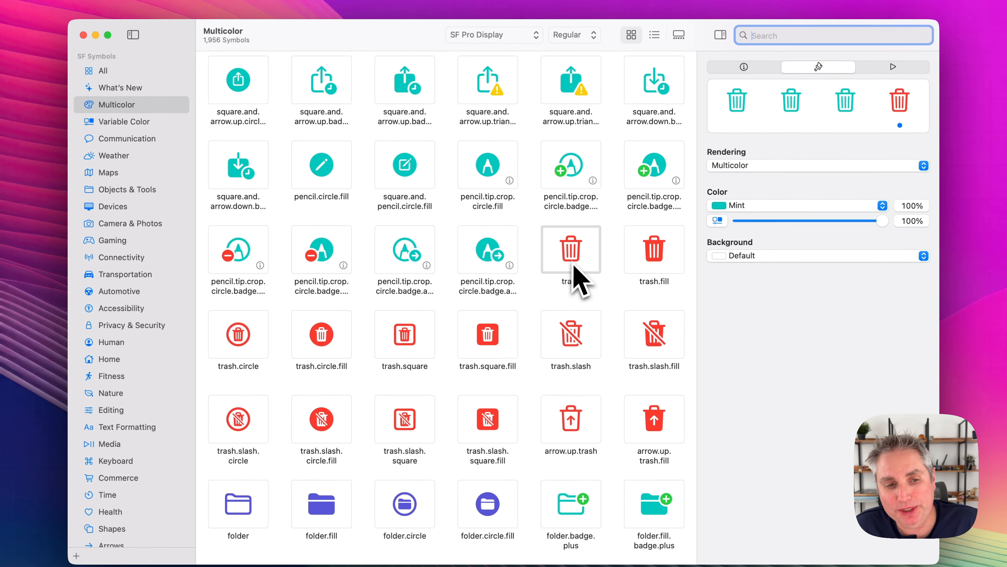
Copy the outlined trash symbol to the clipboard as a symbol rather than as an image or name.
left_click(579, 262)
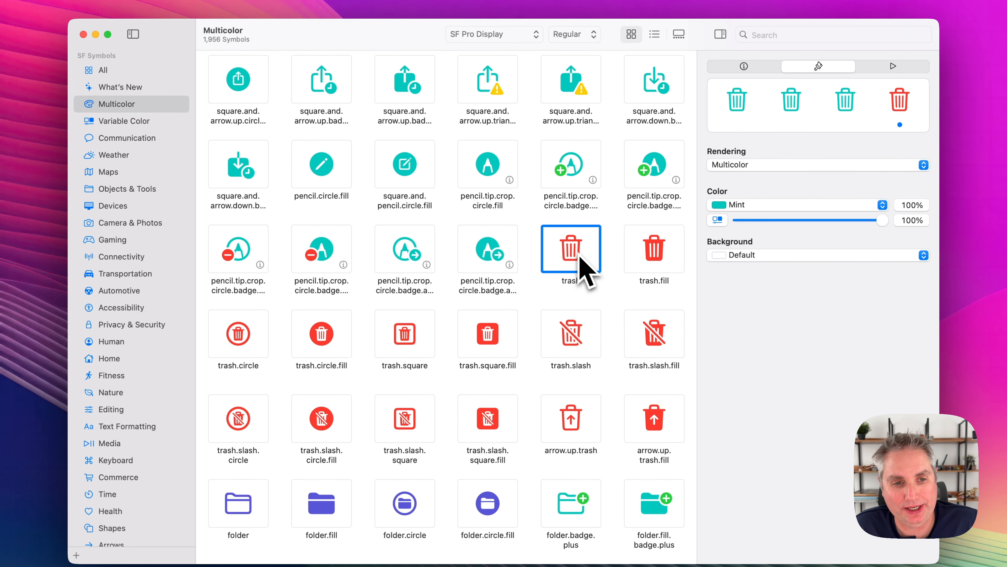
right_click(576, 263)
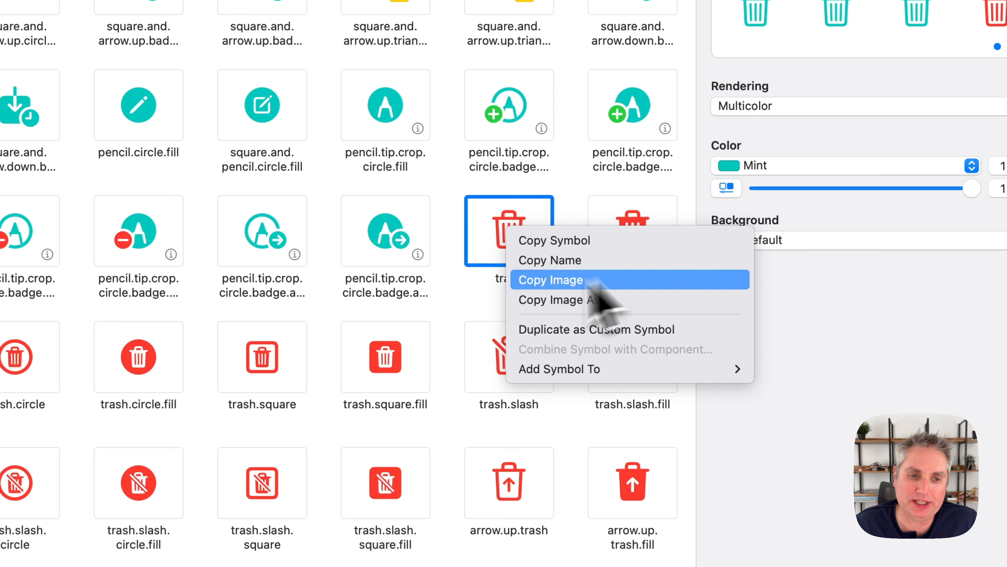
left_click(635, 280)
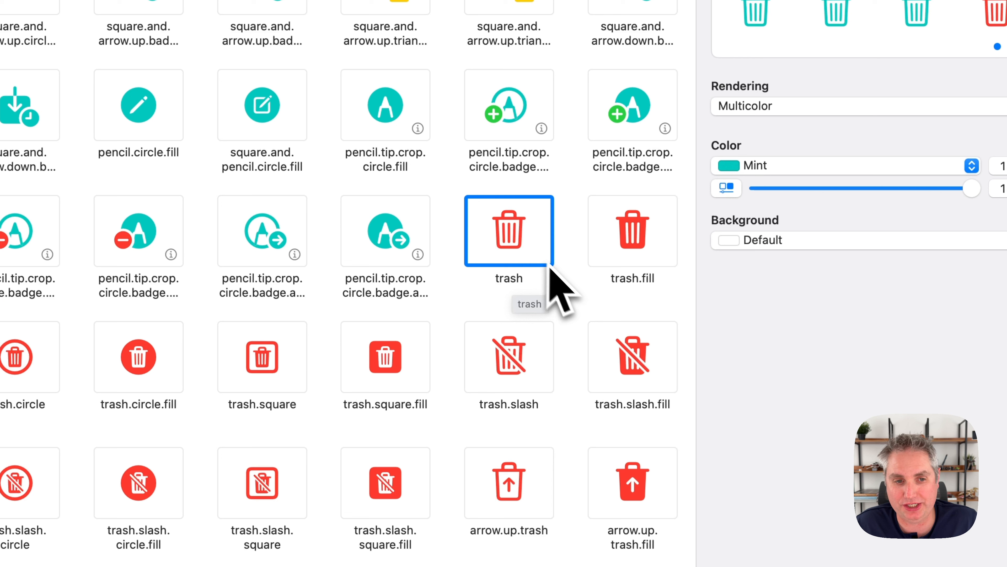
right_click(515, 243)
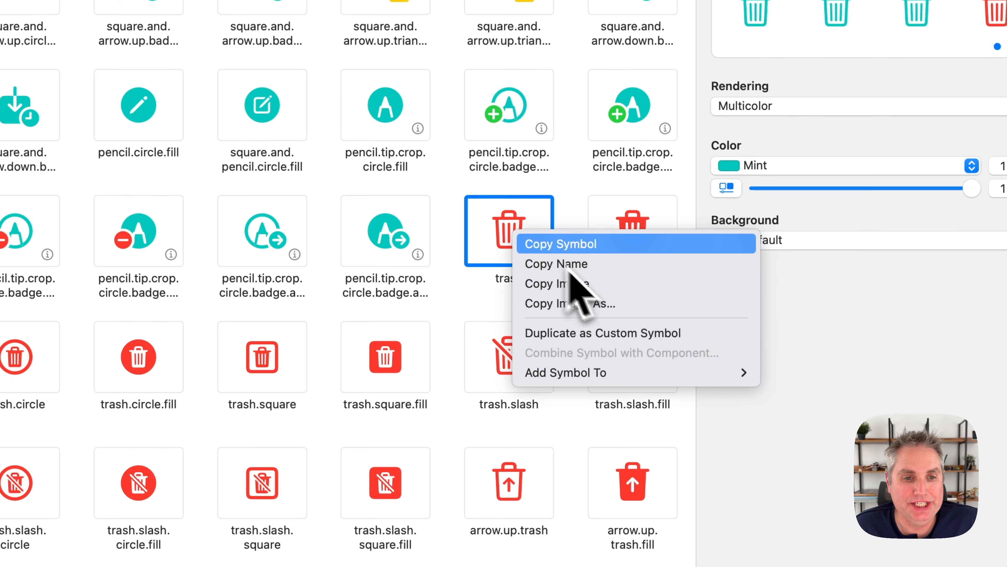
left_click(550, 252)
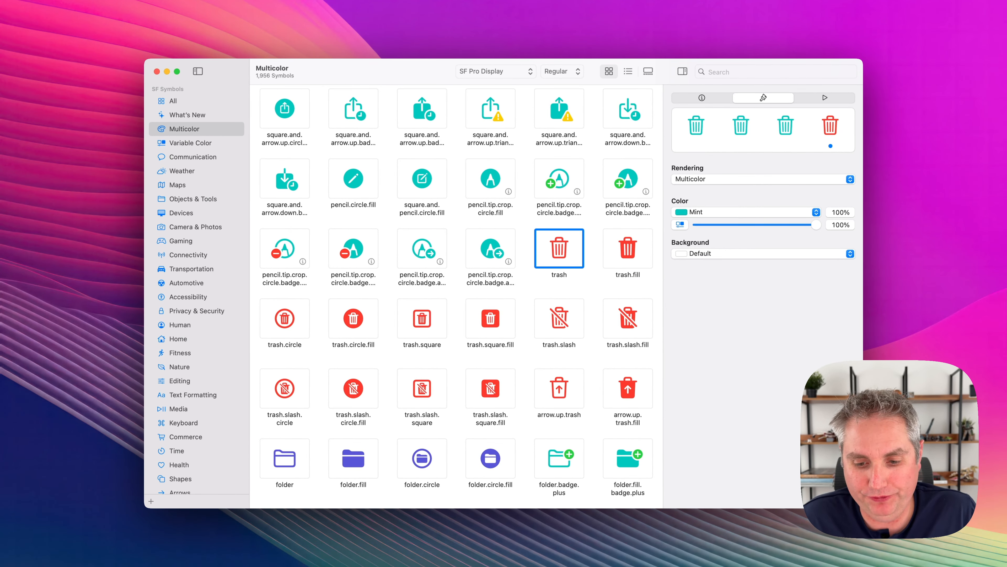
Switch to Figma and paste the trash symbol onto the empty canvas of the Symbols page.
key("super+Tab")
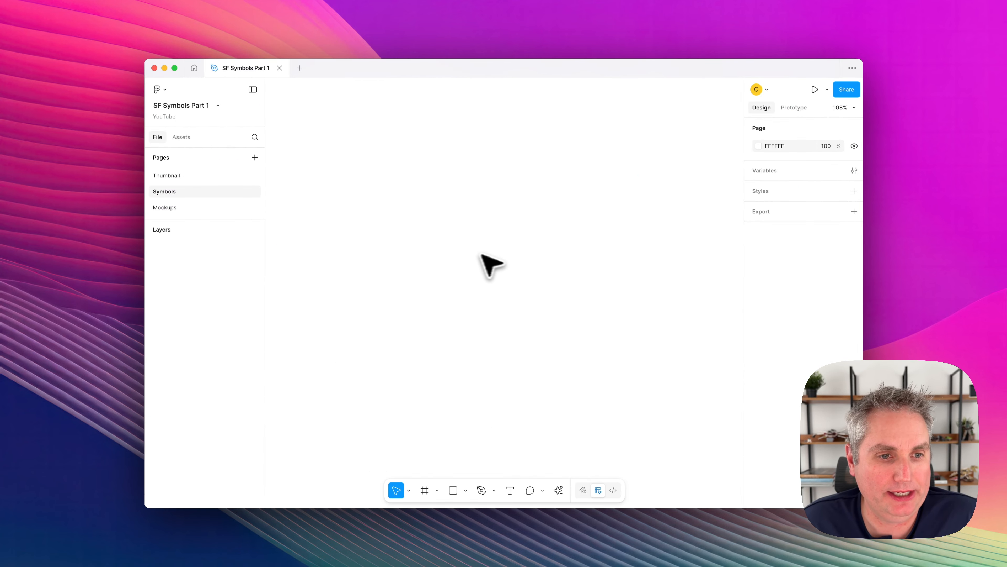
right_click(439, 218)
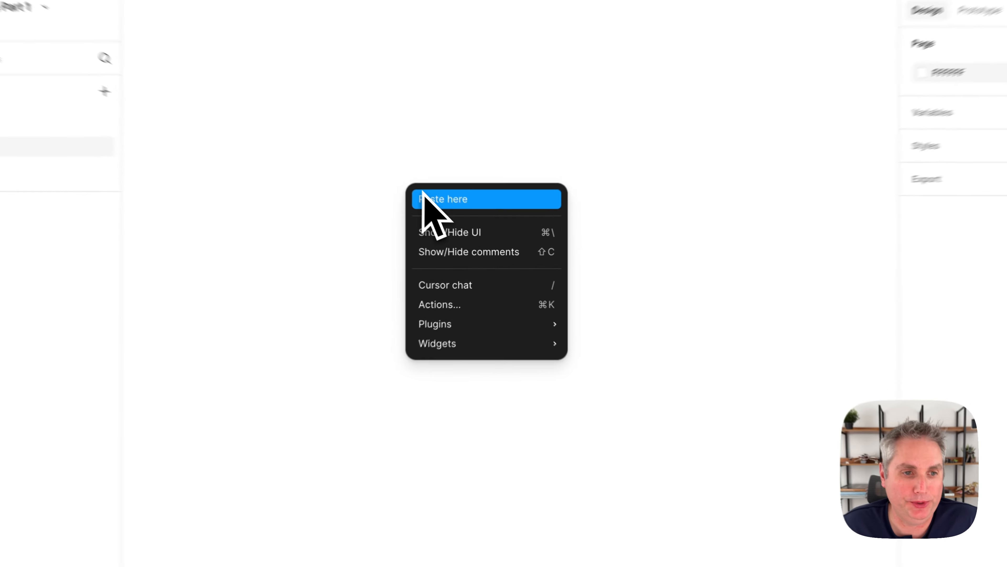
left_click(508, 196)
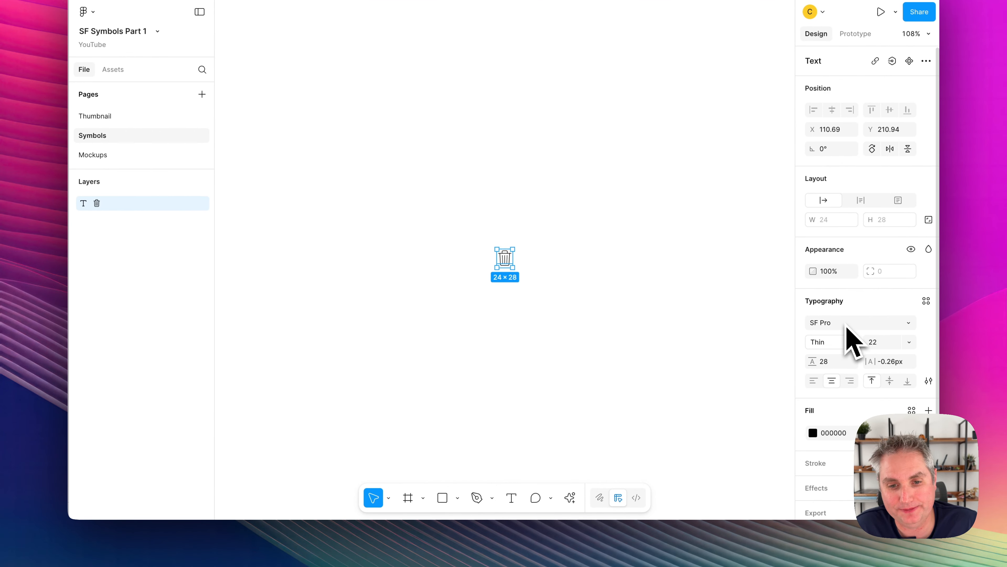
Try the pasted trash symbol in the Shippori Antique font, and restore its font to SF Pro.
left_click(847, 326)
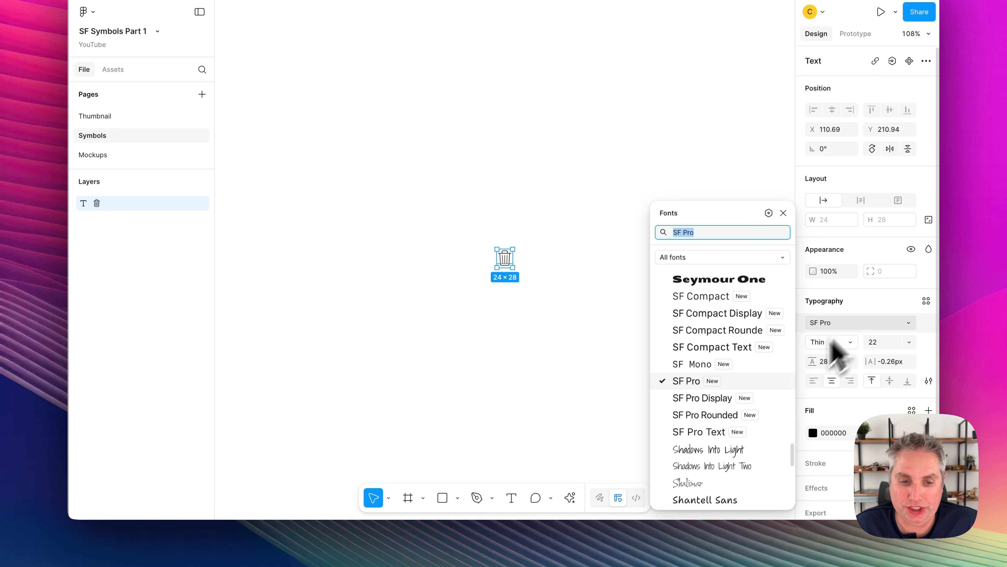
scroll(726, 389, "down", 3)
scroll(714, 369, "down", 3)
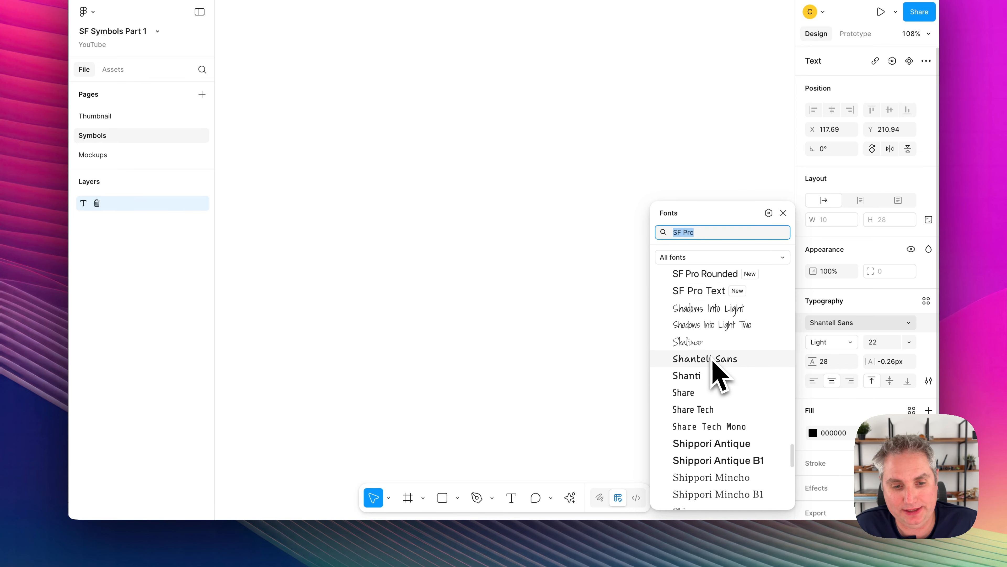
left_click(714, 445)
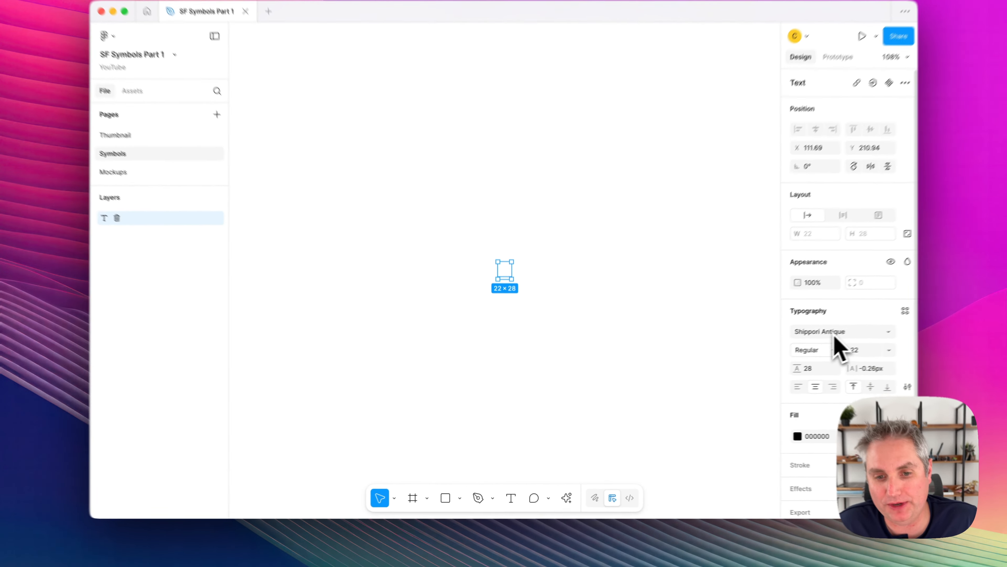
left_click(835, 336)
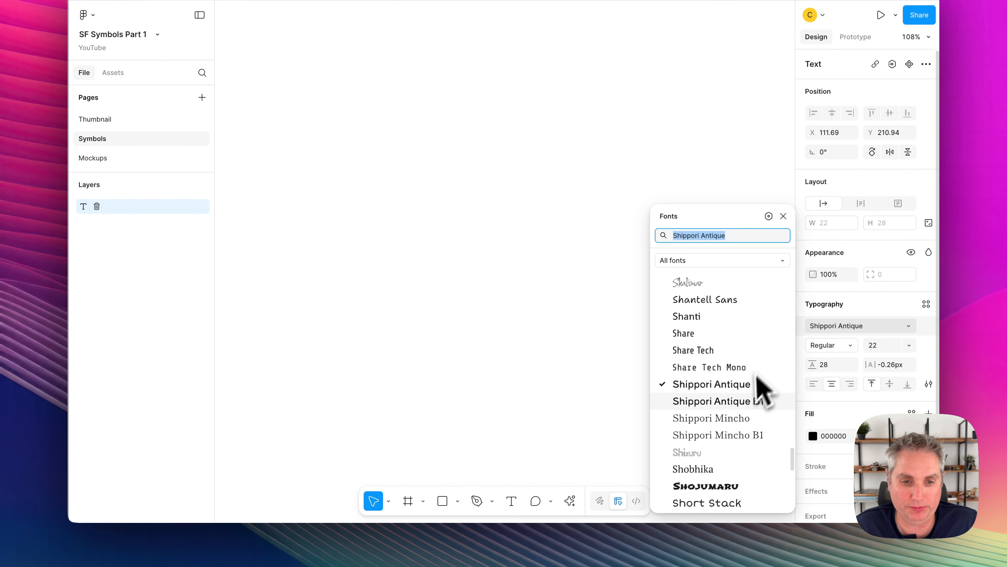
scroll(742, 397, "up", 5)
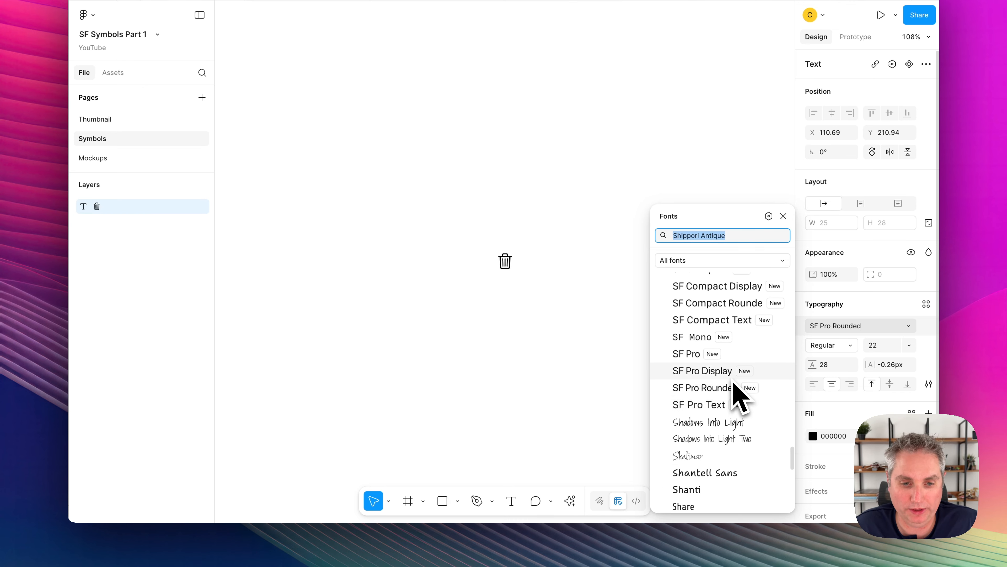
left_click(729, 358)
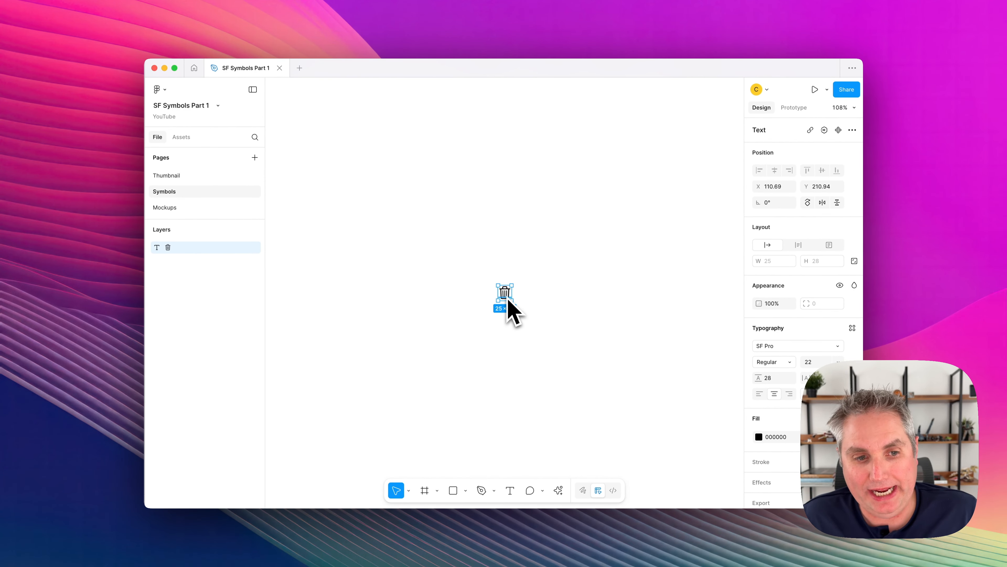
Set the trash symbol's font size to 24.
scroll(508, 299, "up", 10)
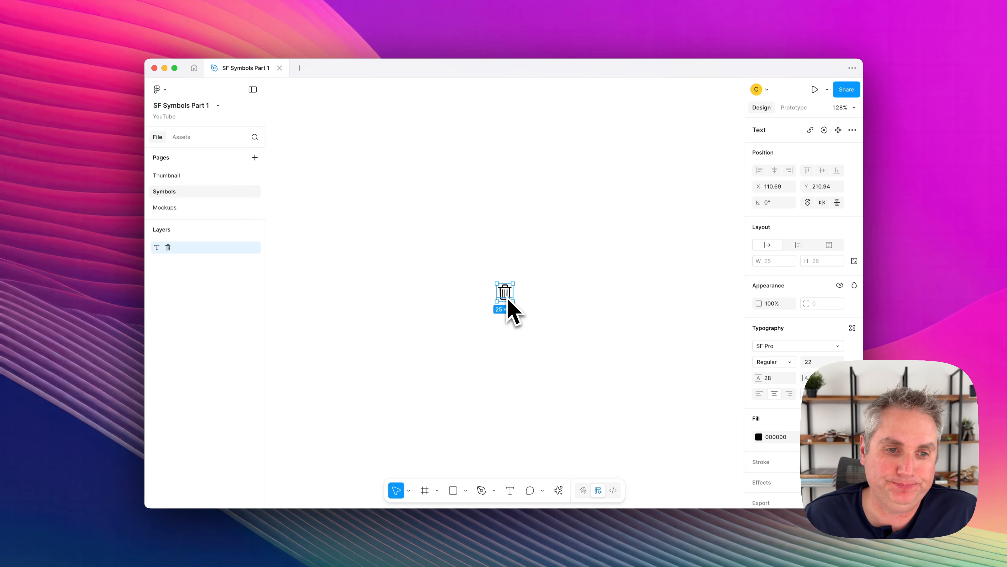
scroll(508, 299, "up", 5)
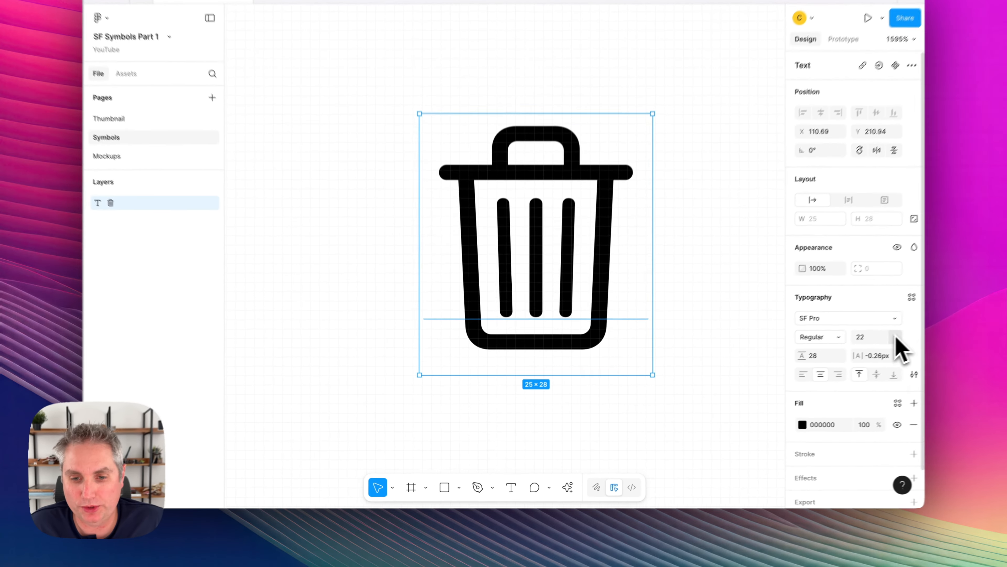
left_click(896, 336)
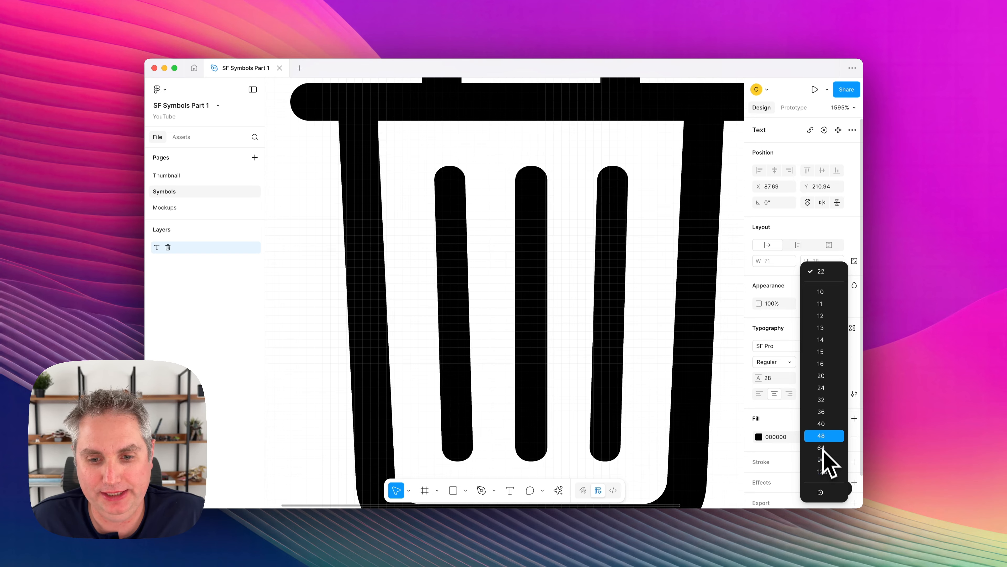
left_click(829, 387)
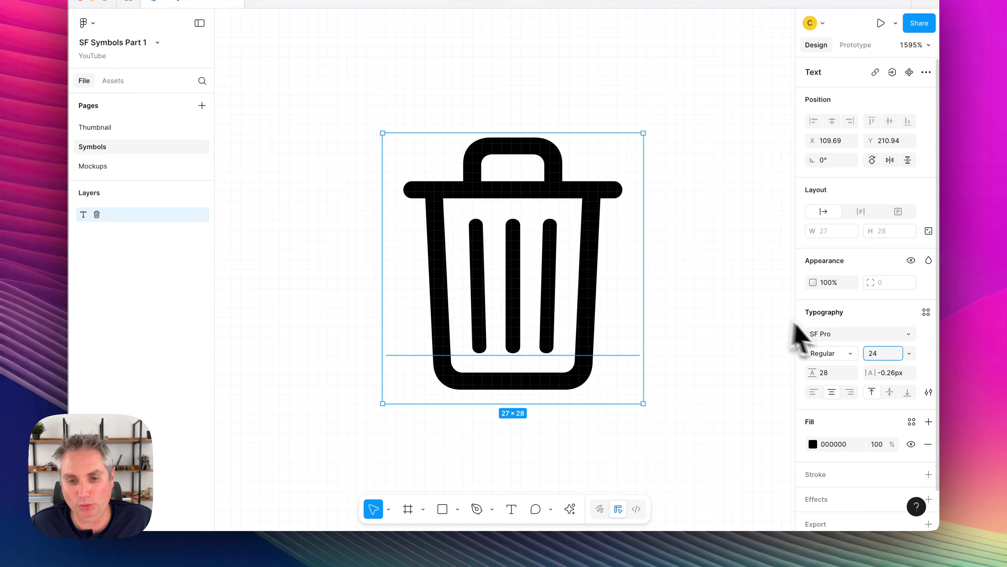
Set the trash symbol's font weight to Medium and deselect it.
left_click(850, 353)
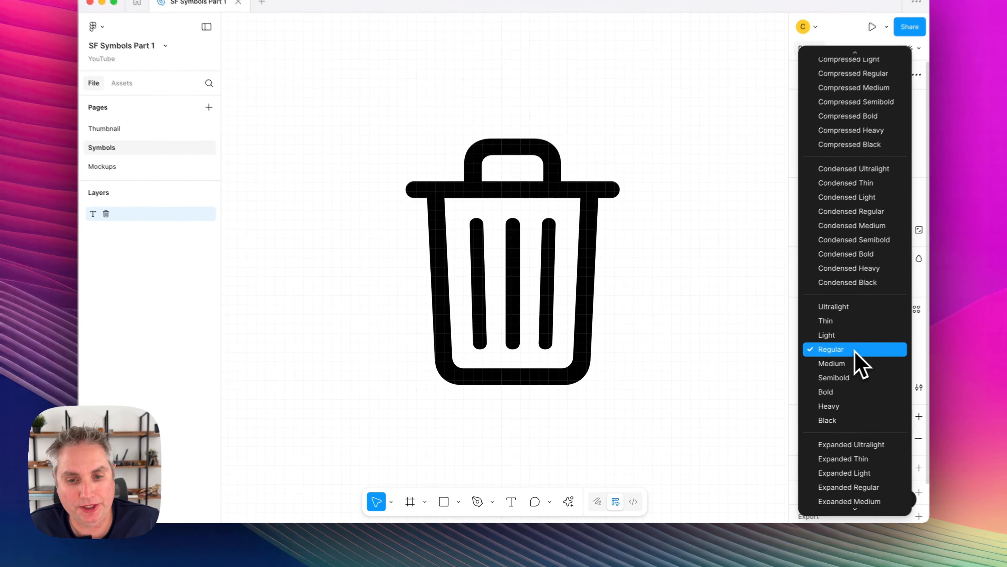
left_click(800, 361)
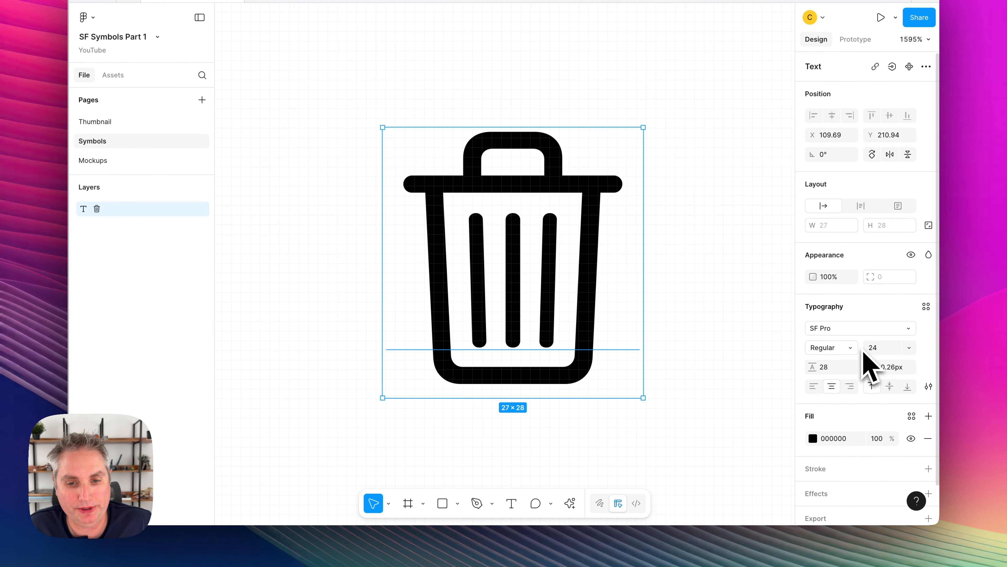
left_click(852, 348)
left_click(861, 360)
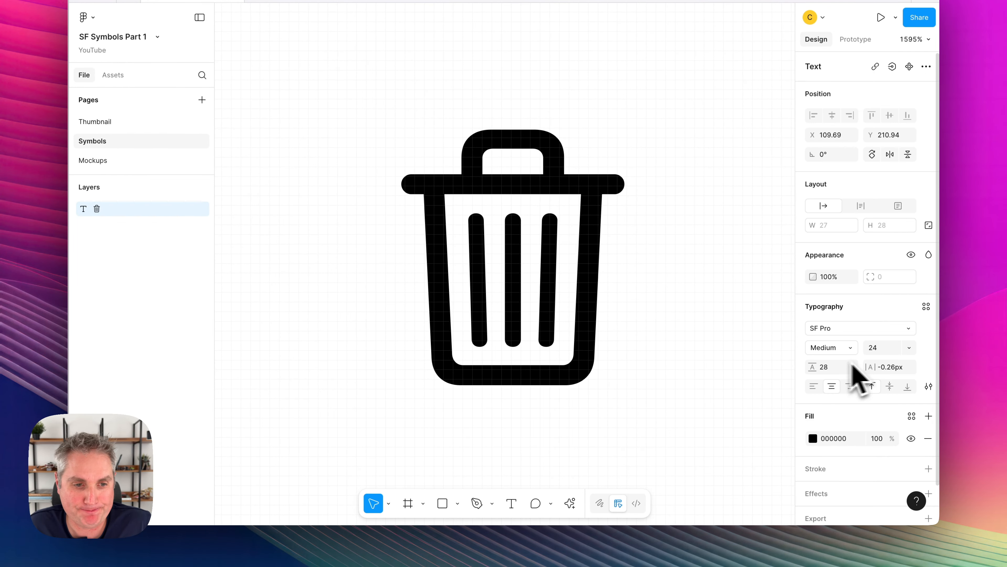
left_click(694, 360)
scroll(694, 360, "down", 3)
scroll(694, 360, "right", 2)
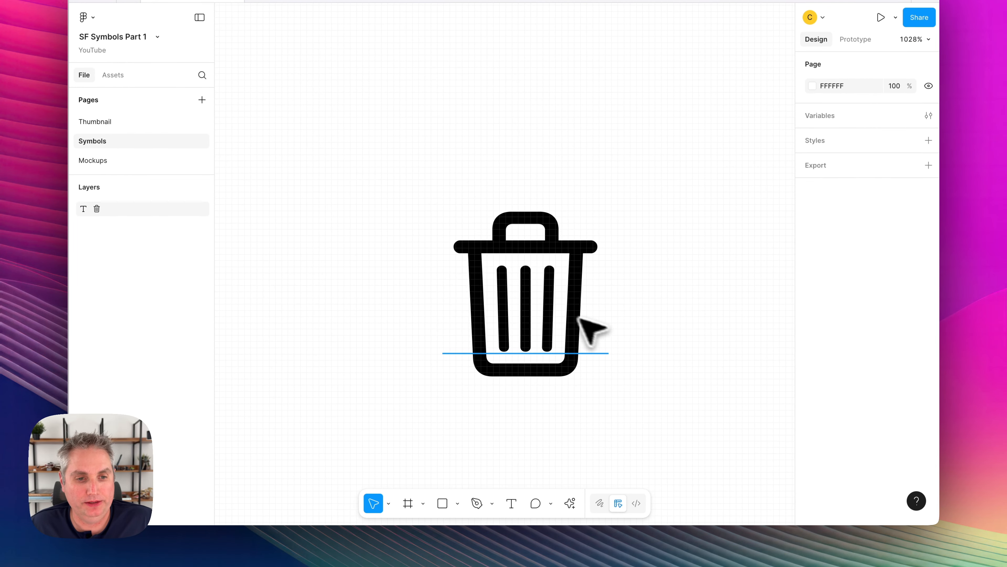
left_click(566, 312)
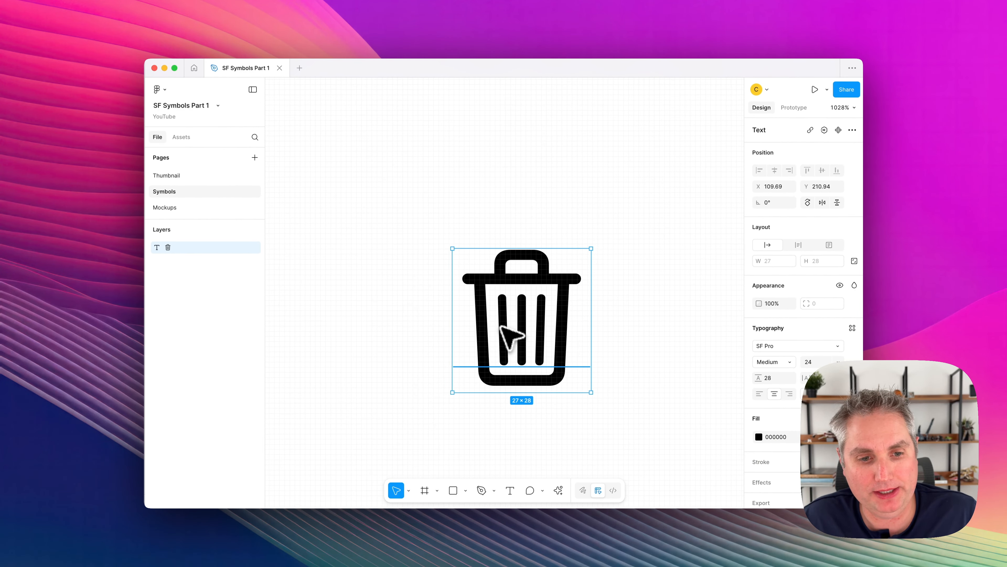
scroll(512, 337, "right", 3)
scroll(512, 337, "down", 1)
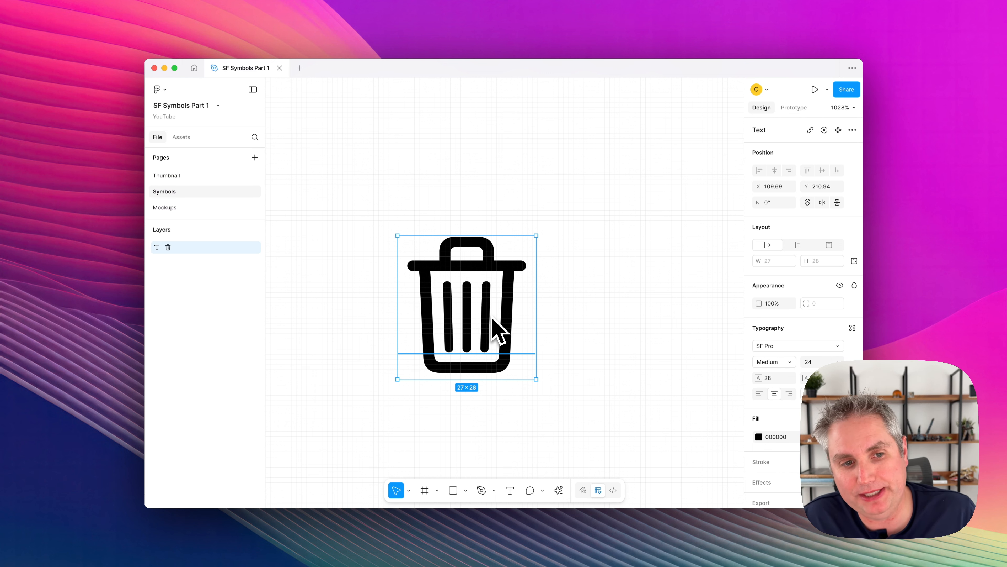
scroll(493, 319, "left", 2)
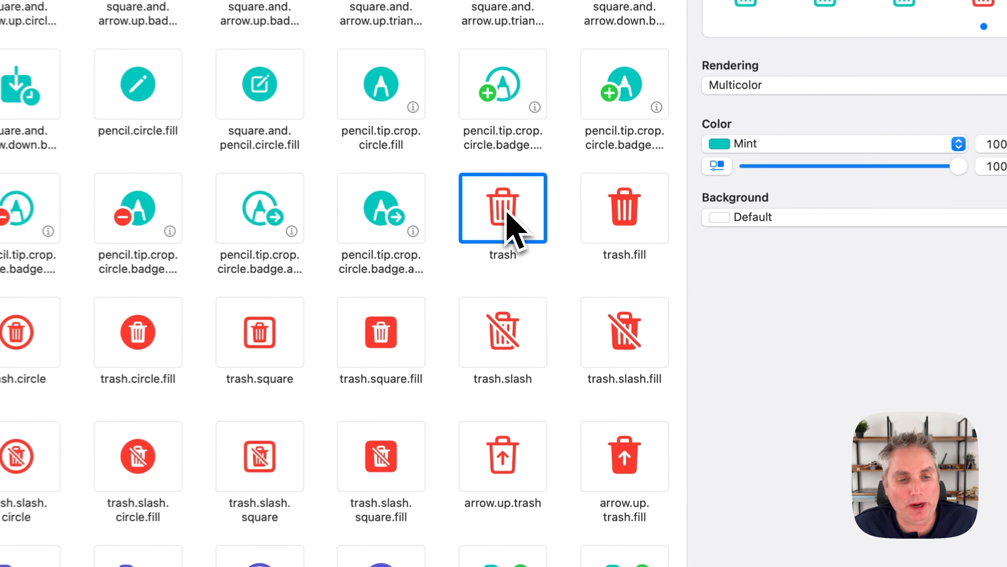
Switch to SF Symbols and copy the trash symbol as a PNG image at point size 200, pixel scale 1 and Large symbol scale.
right_click(508, 216)
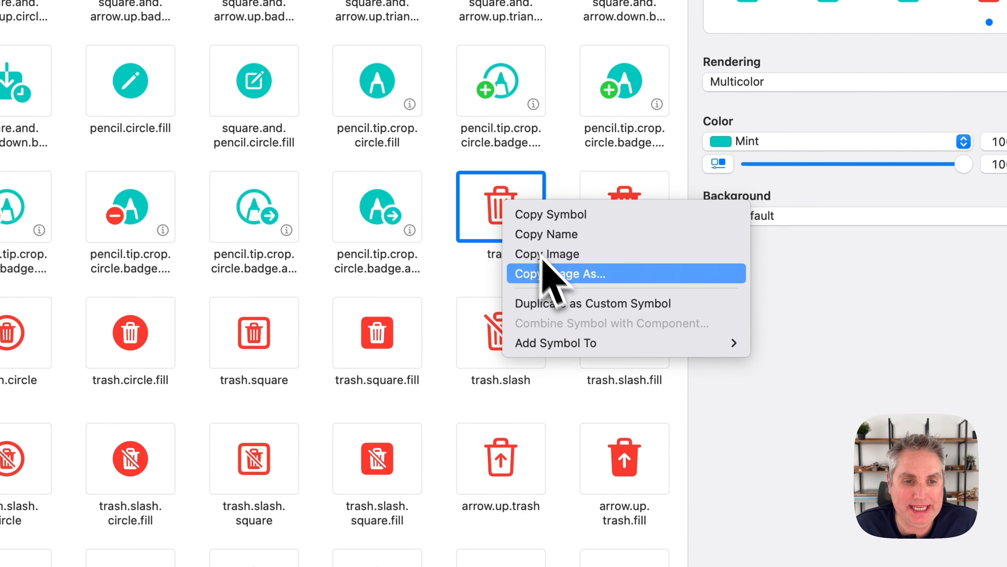
left_click(553, 273)
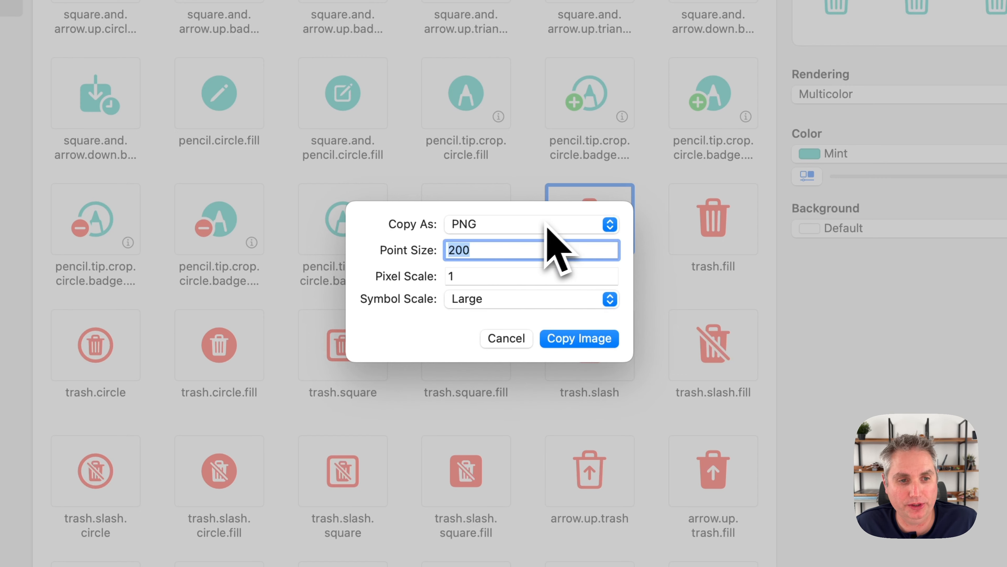
left_click(495, 223)
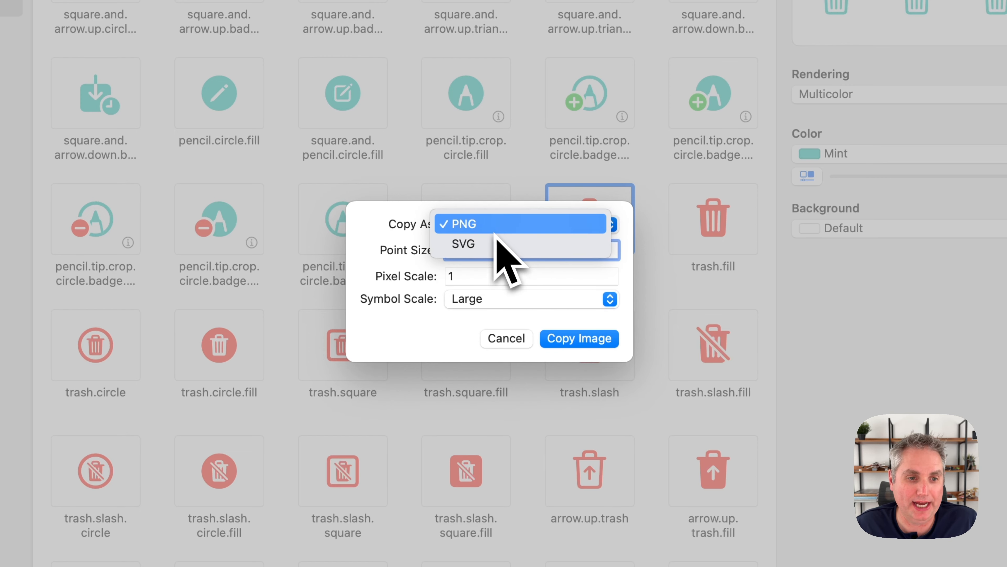
left_click(496, 224)
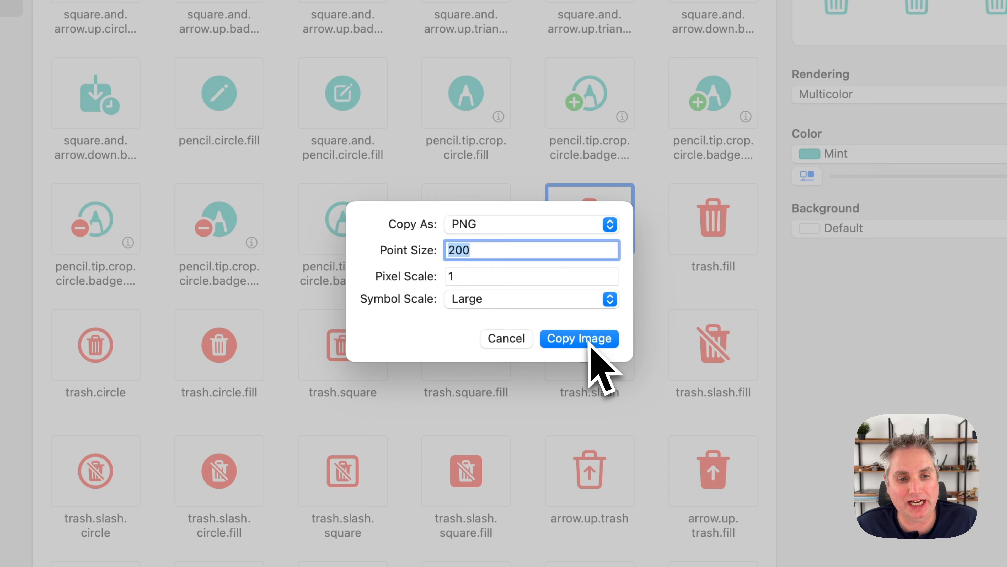
left_click(591, 341)
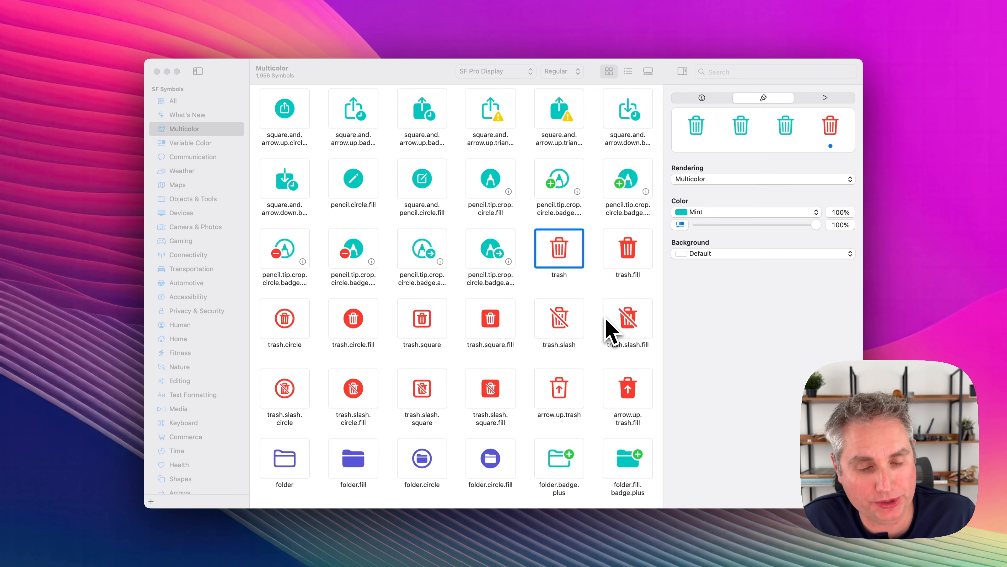
Create a new Preview image from the copied trash PNG and move its window slightly lower.
left_click(189, 13)
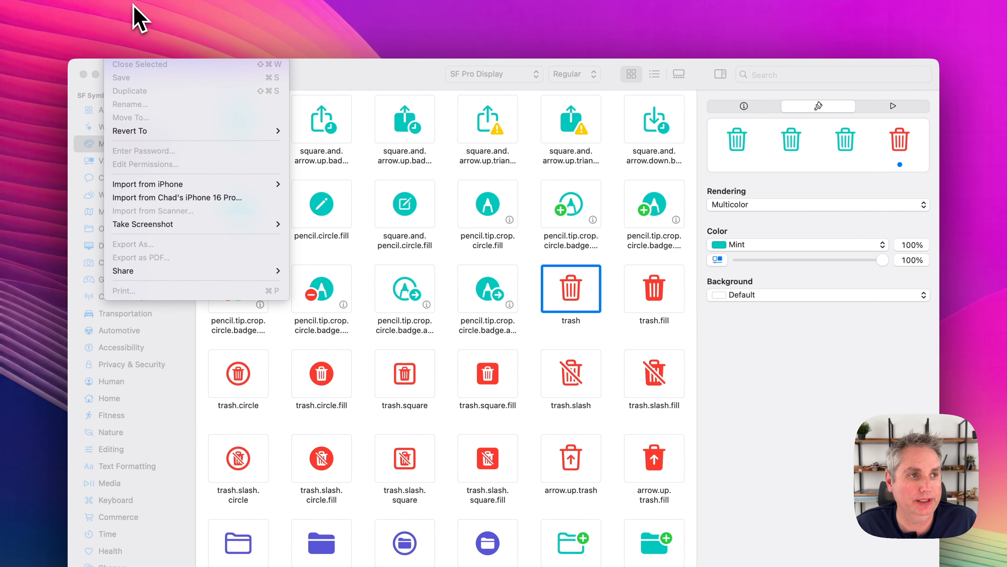
left_click(133, 4)
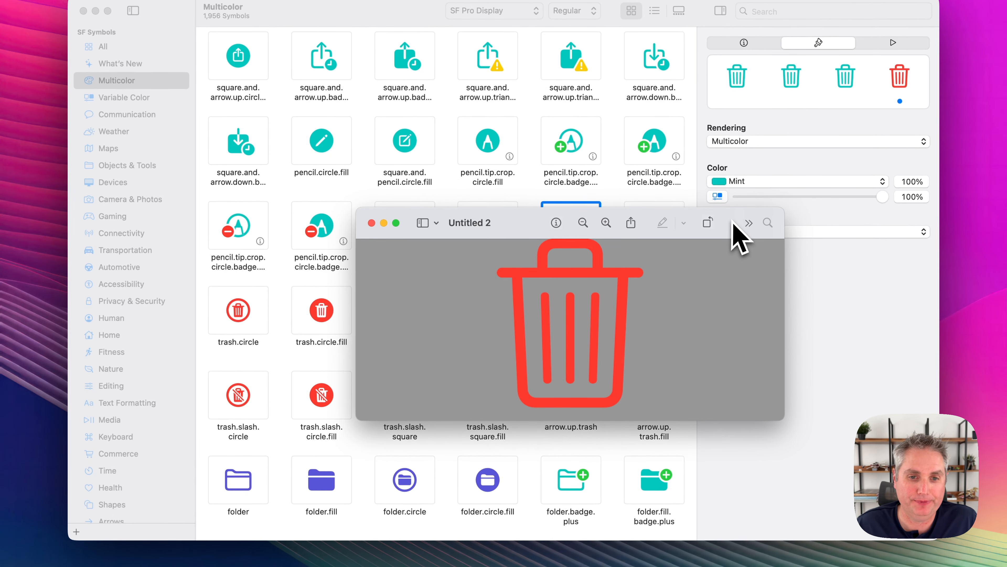
left_click_drag(732, 253, 733, 307)
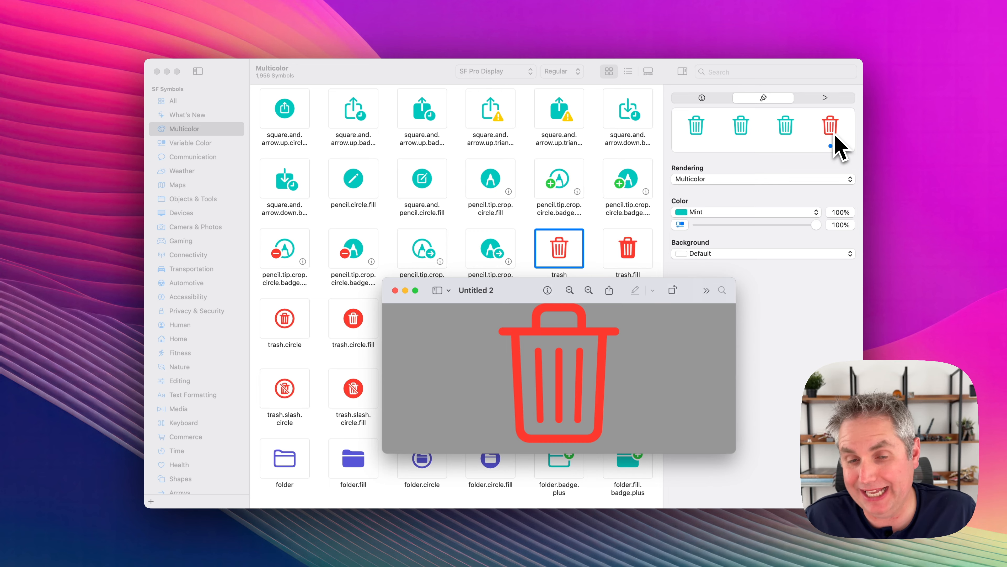
Return to SF Symbols, try the Monochrome rendering on the symbols, and restore Multicolor.
key("super+q")
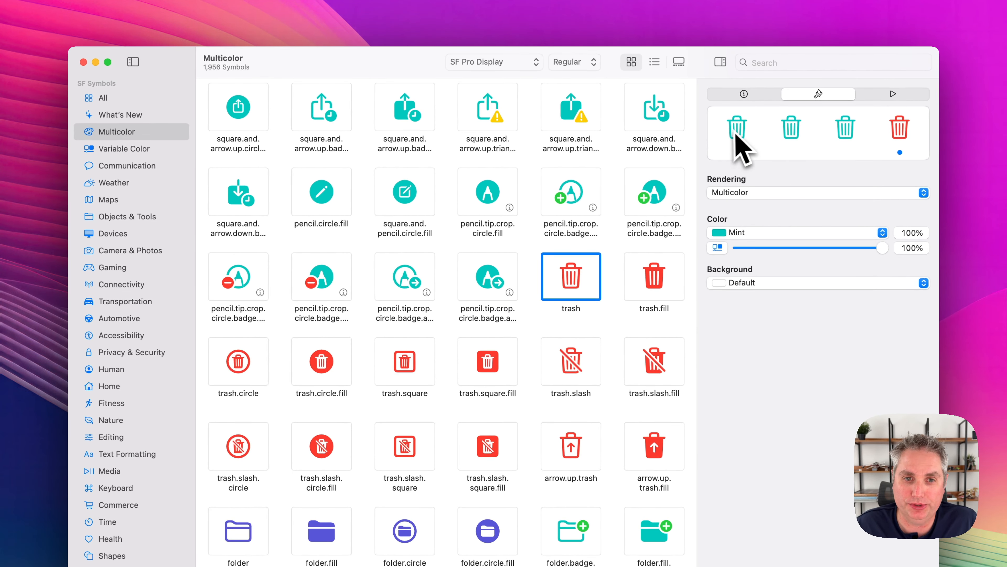
left_click(739, 131)
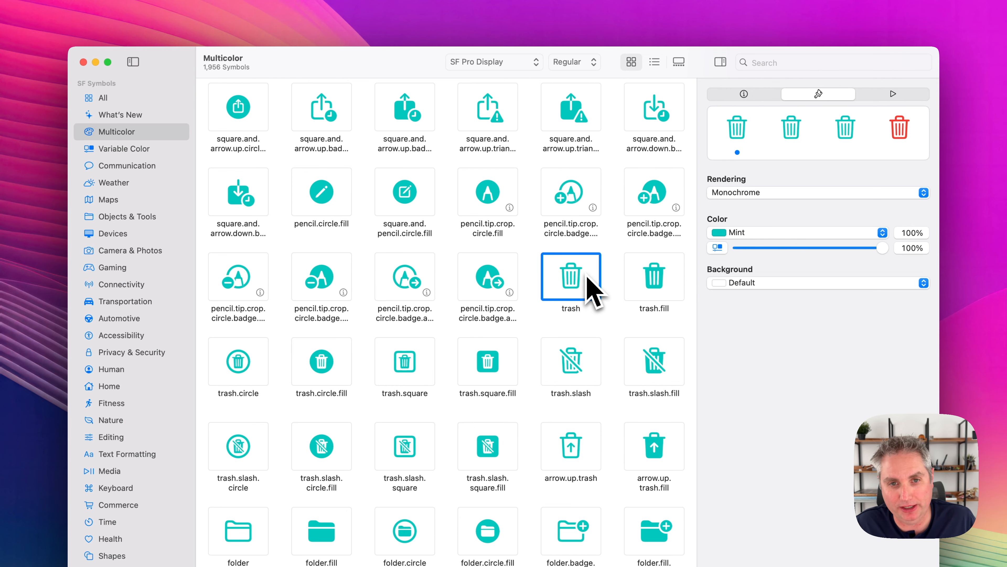
left_click(901, 134)
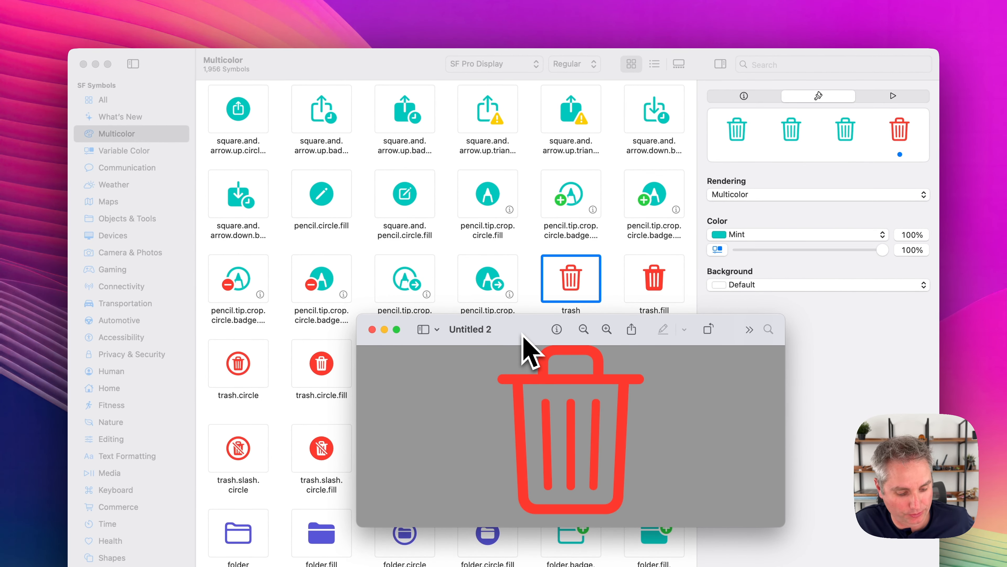
Copy the trash image in Preview, paste it onto Figma's Symbols page, and place it close beside the text symbol.
left_click(159, 4)
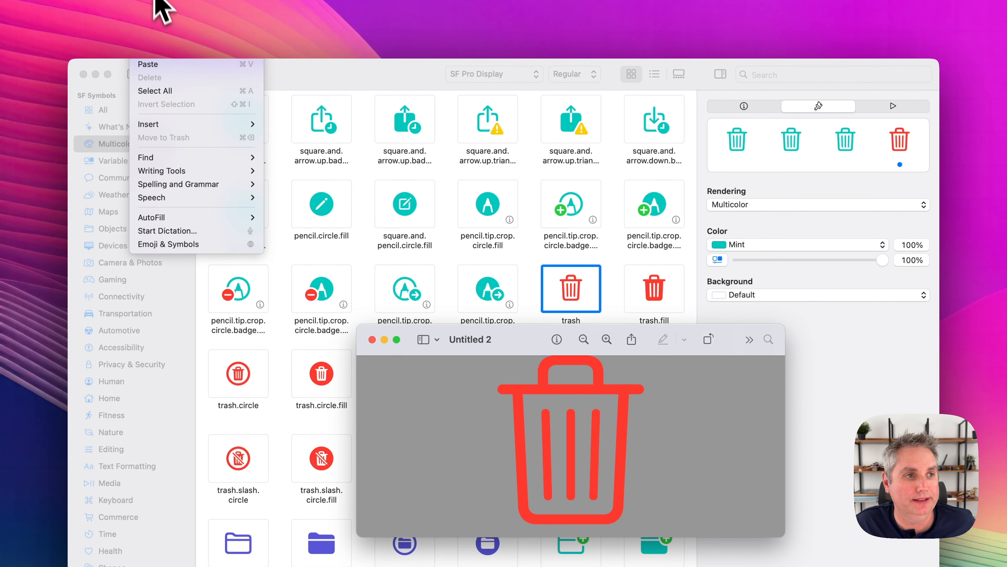
left_click(179, 53)
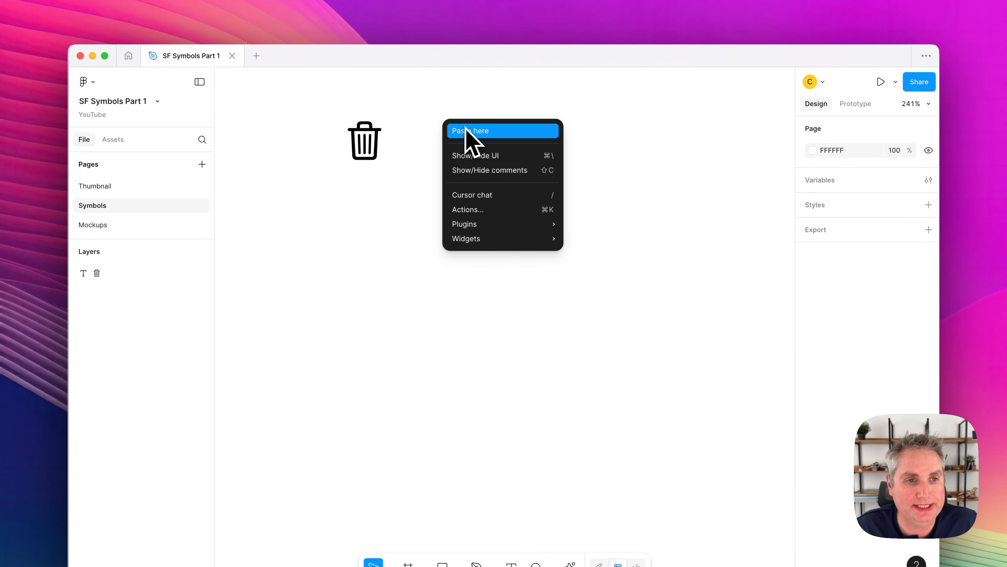
left_click(472, 135)
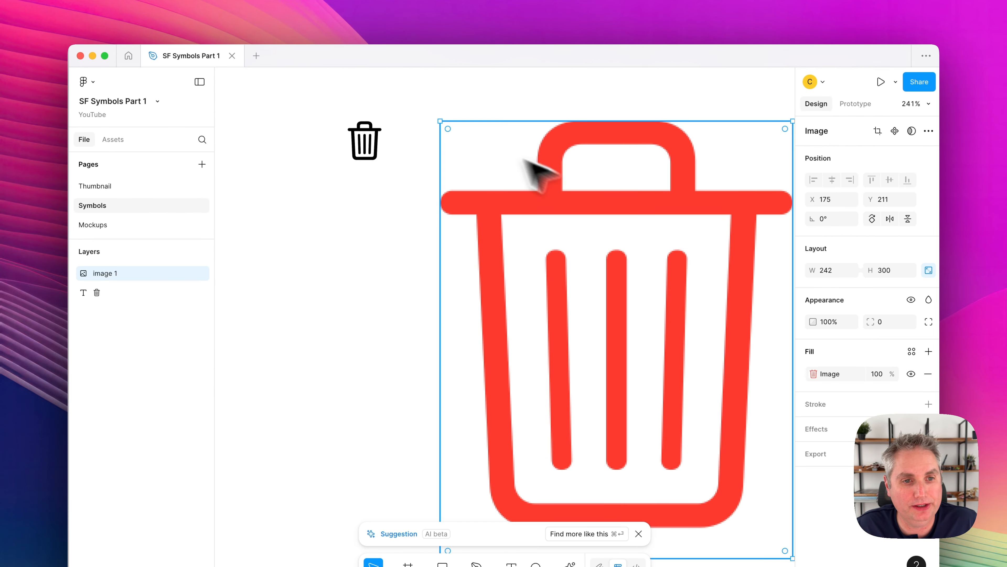
left_click_drag(622, 216, 600, 213)
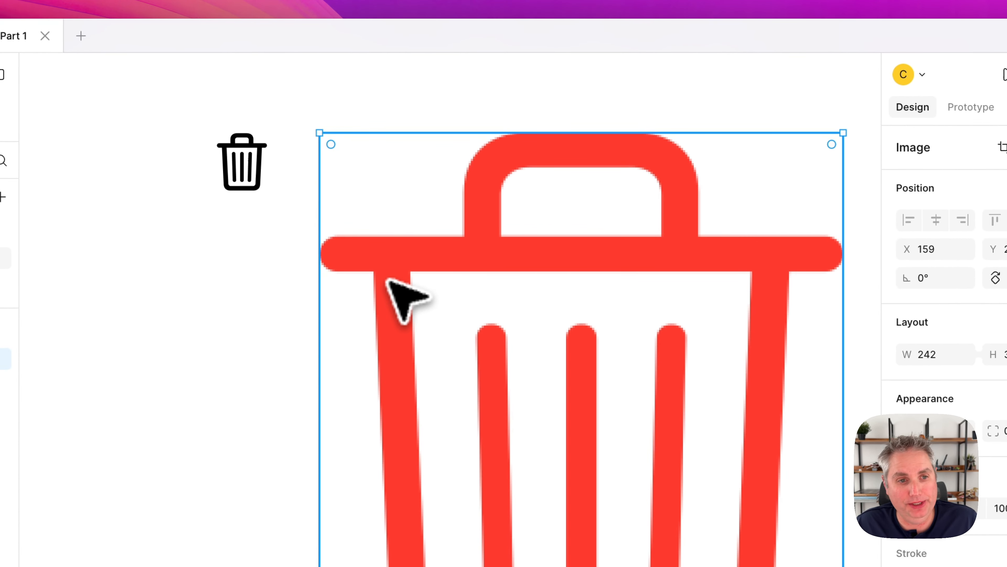
Enlarge the pasted PNG trash image to about 602 × 746 and examine its edges up close for pixelation.
scroll(388, 280, "up", 10)
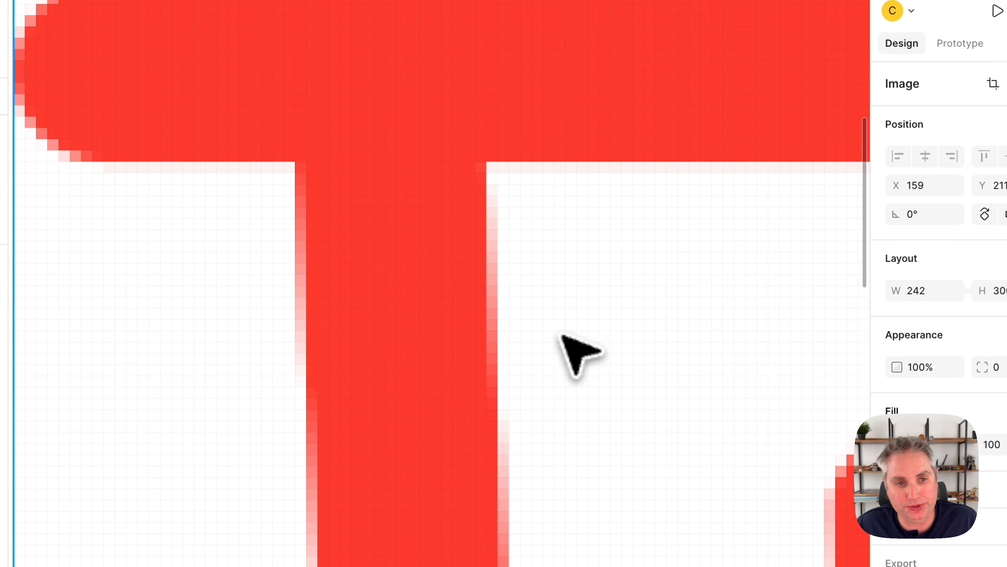
scroll(571, 346, "down", 10)
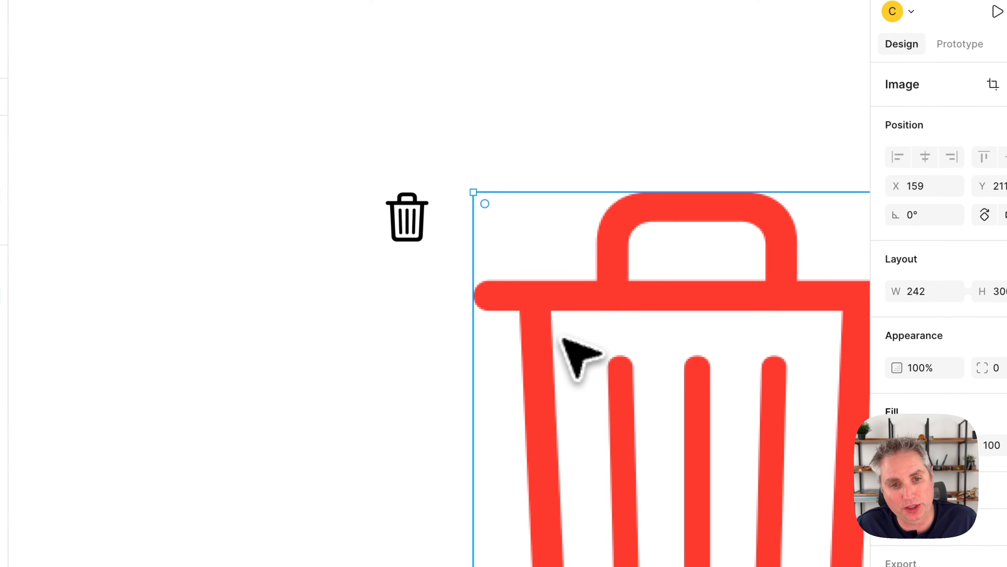
scroll(562, 337, "down", 3)
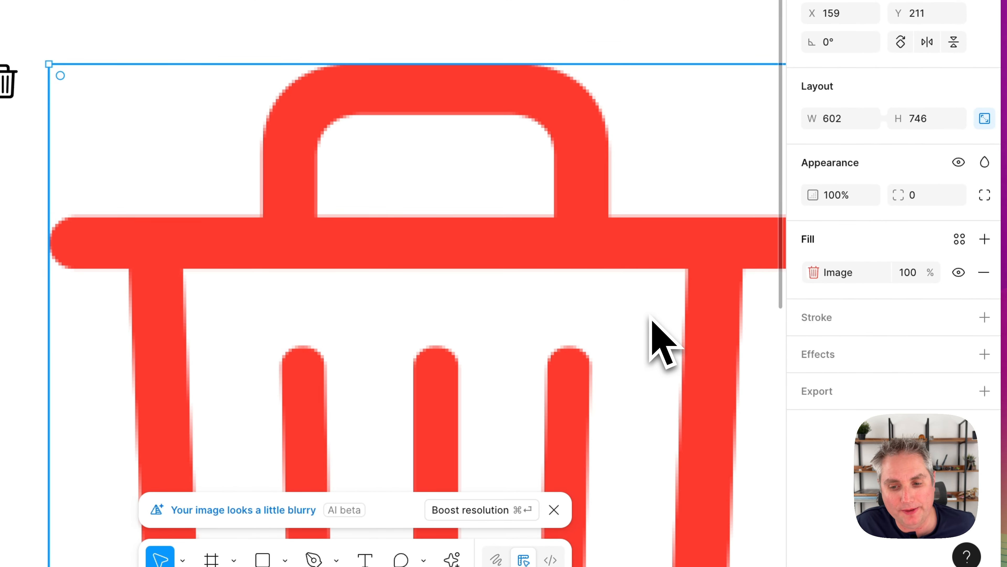
scroll(645, 398, "down", 10)
scroll(645, 398, "up", 3)
scroll(646, 398, "left", 3)
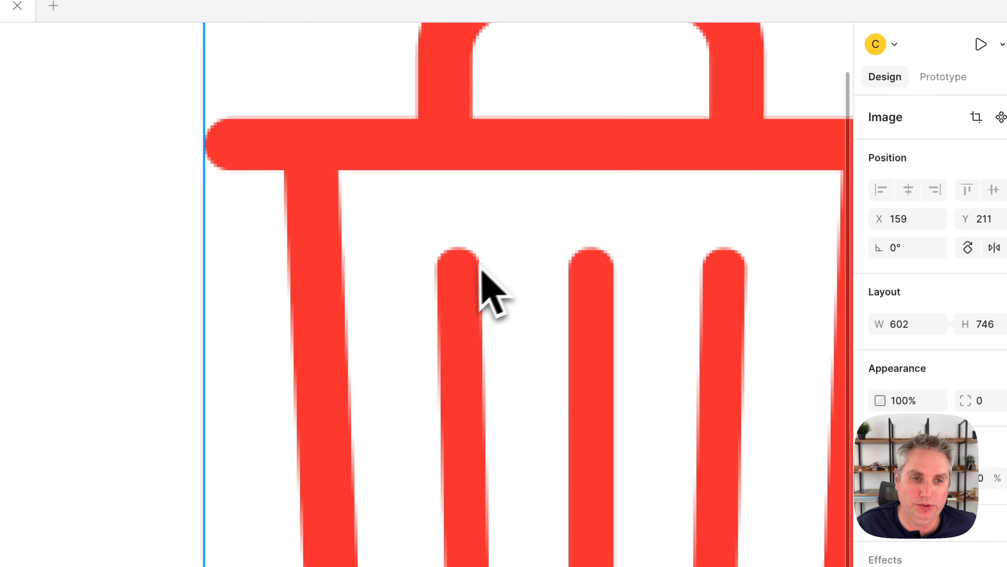
scroll(464, 233, "up", 5)
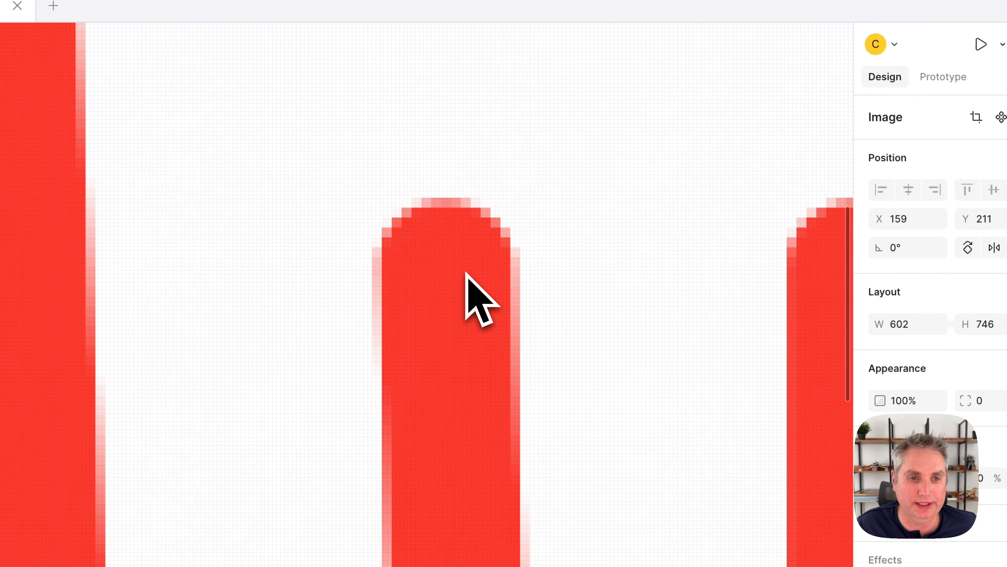
scroll(465, 273, "down", 5)
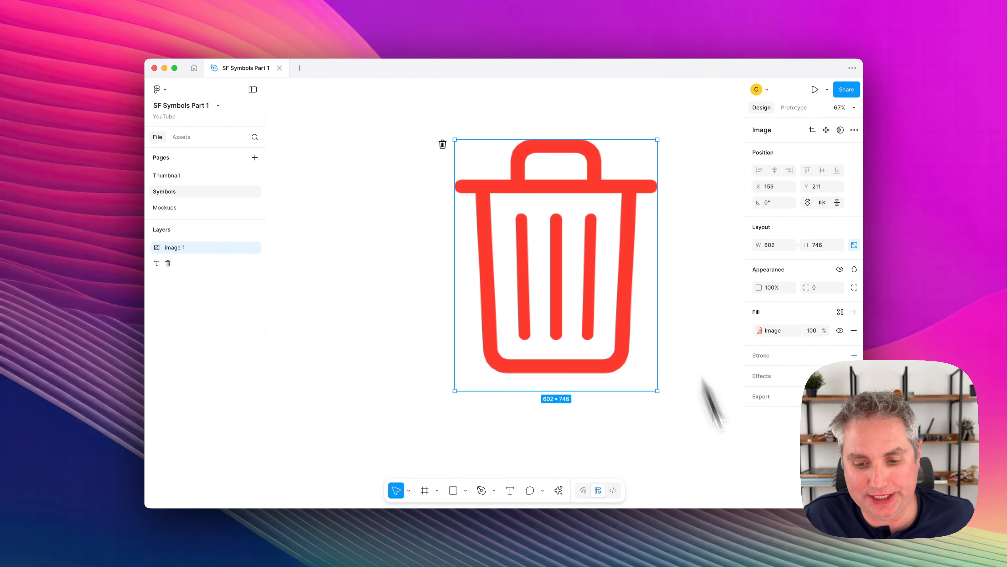
Switch to SF Symbols and copy the trash symbol as an SVG at point size 200 and Large symbol scale.
key("super+Tab")
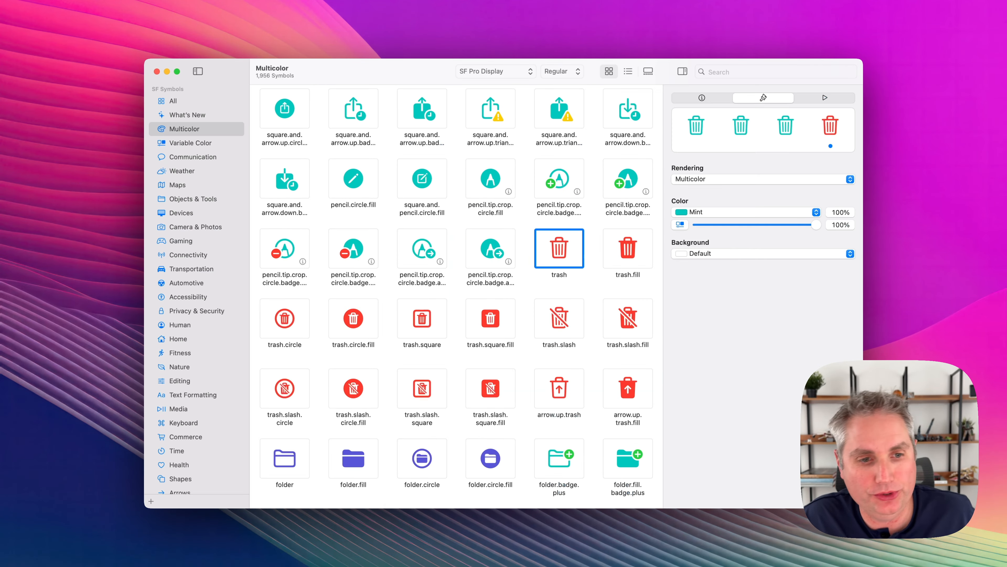
right_click(559, 262)
left_click(585, 286)
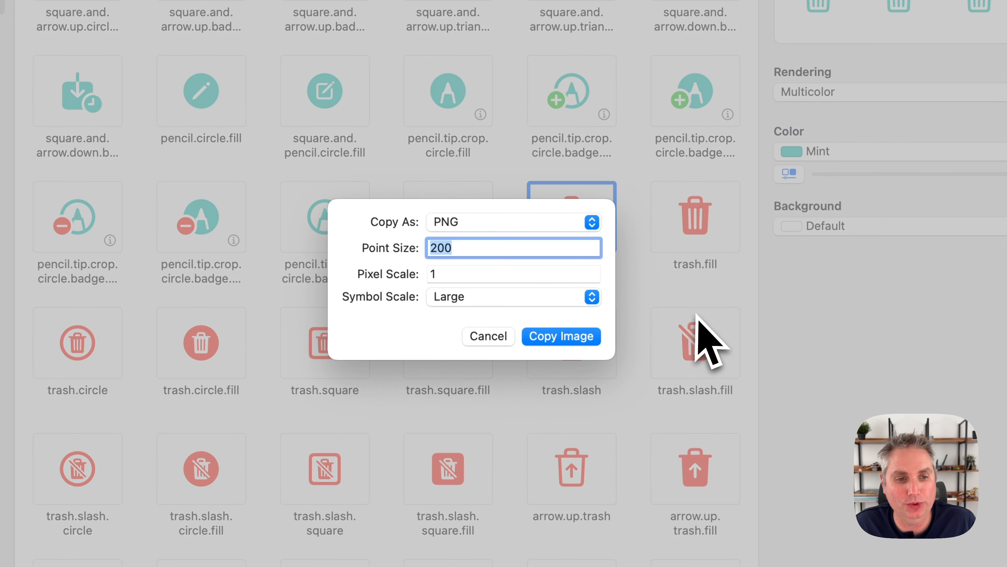
left_click(491, 224)
left_click(490, 240)
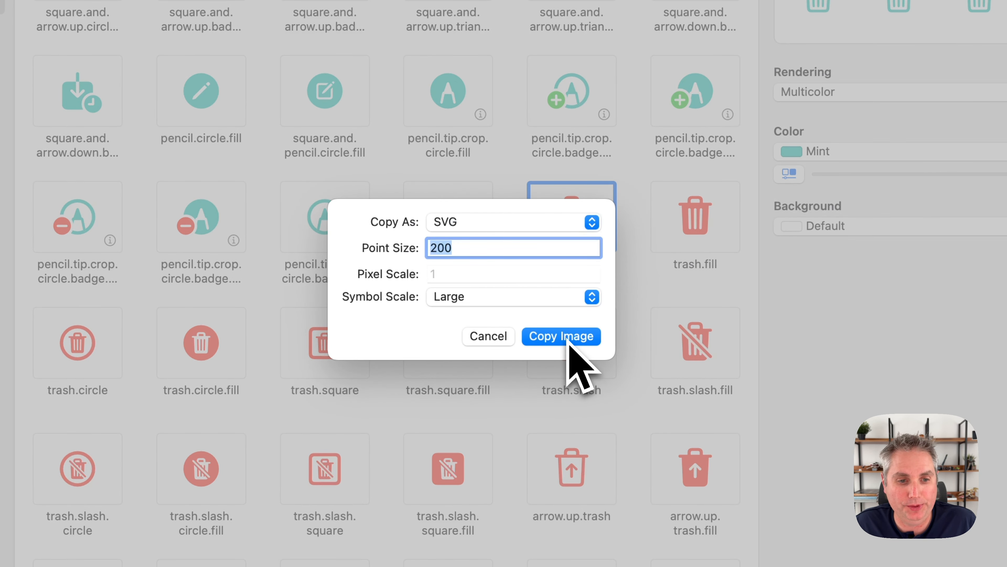
left_click(568, 340)
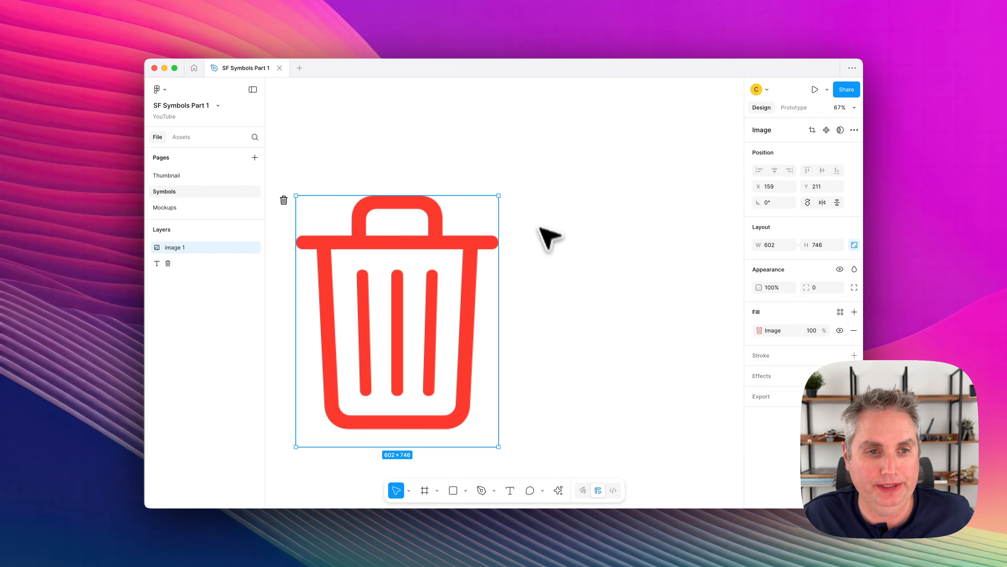
Switch to Figma, paste the SVG trash symbol on the empty canvas beside the PNG, and move it closer to X 887, Y 239.
left_click(551, 213)
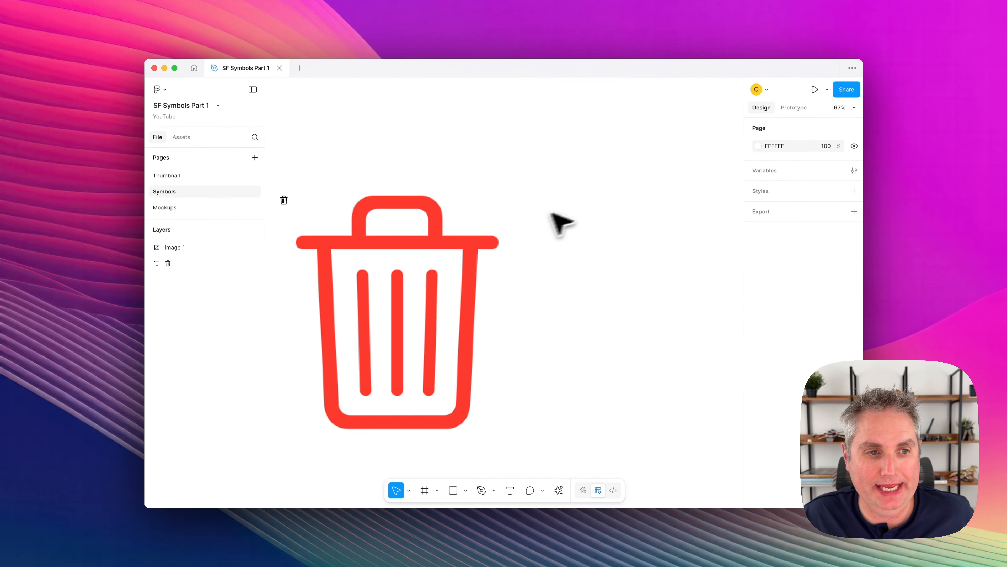
right_click(563, 211)
left_click(587, 218)
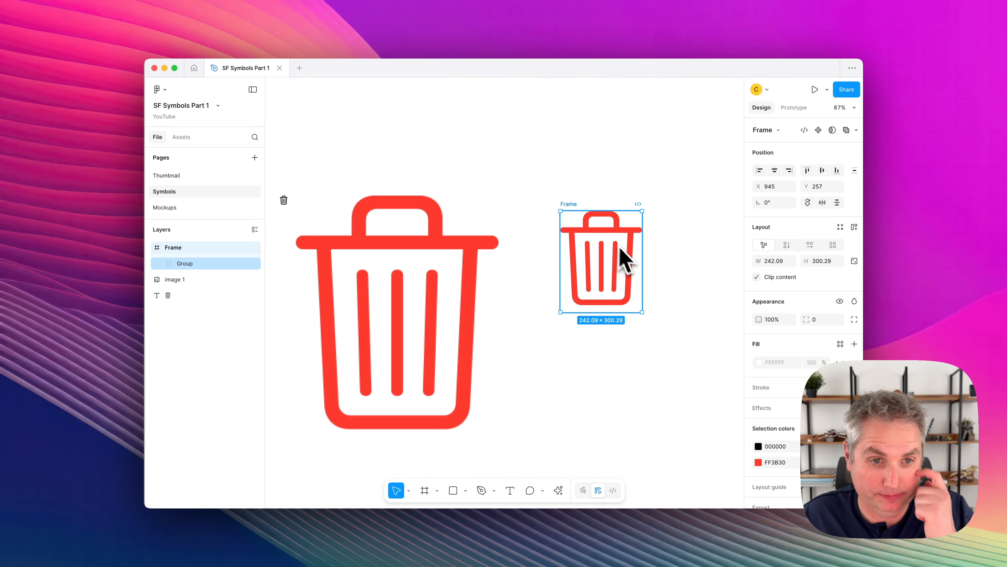
left_click_drag(614, 268, 596, 262)
scroll(595, 263, "left", 2)
scroll(595, 263, "up", 1)
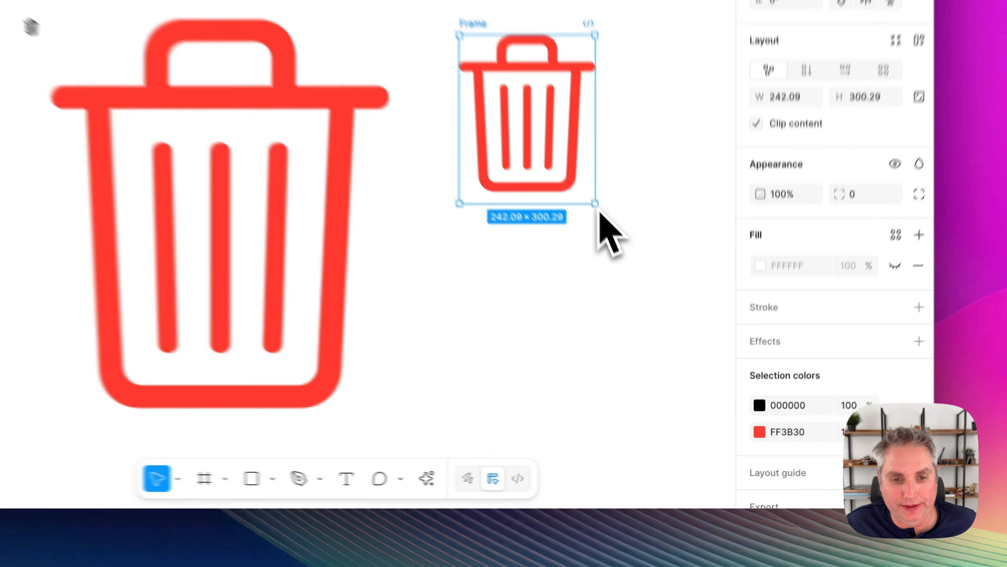
Enlarge the SVG trash frame to a width of about 1276 and examine its edges up close for sharpness.
left_click_drag(660, 326, 809, 472)
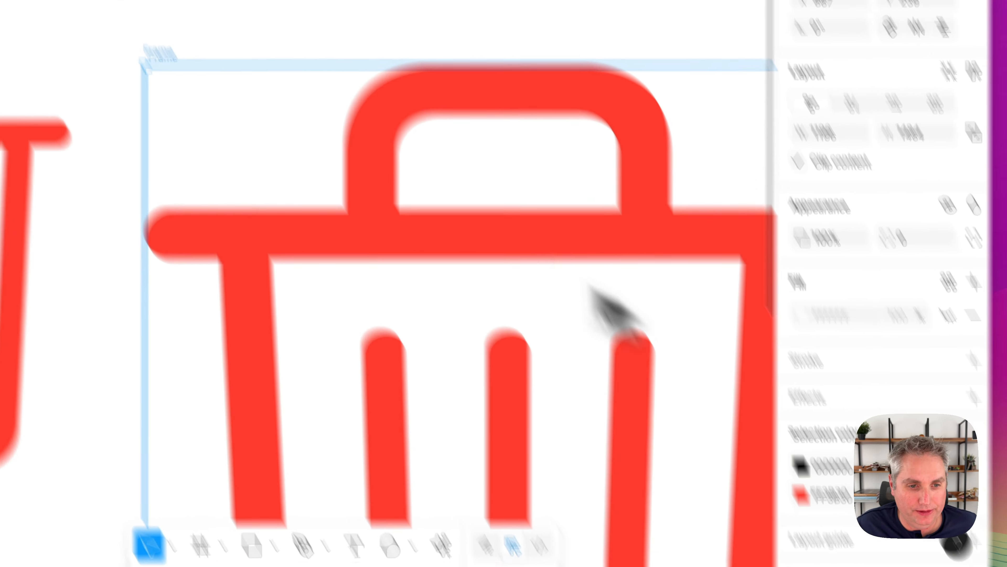
scroll(590, 287, "down", 10)
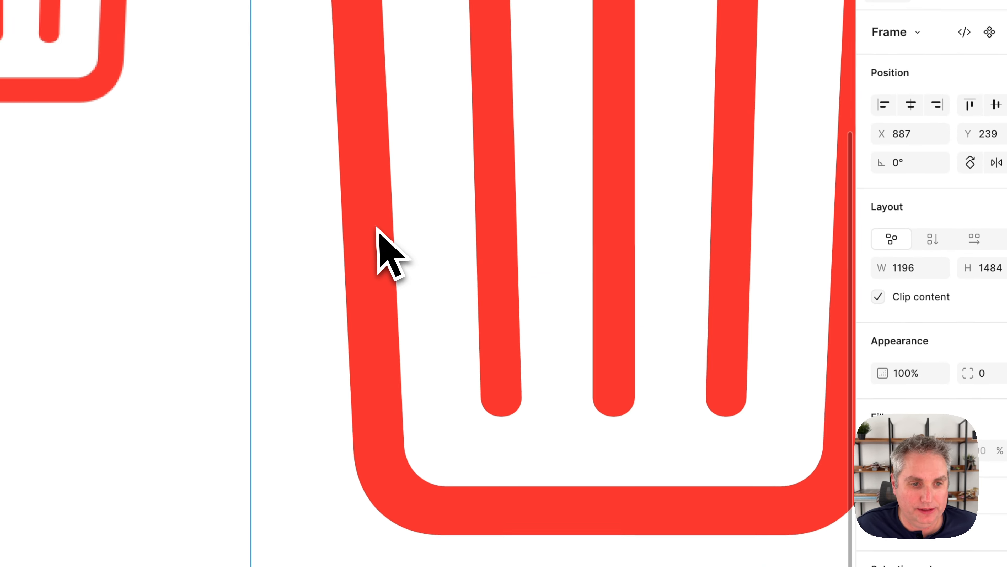
scroll(420, 128, "up", 10)
scroll(425, 143, "left", 2)
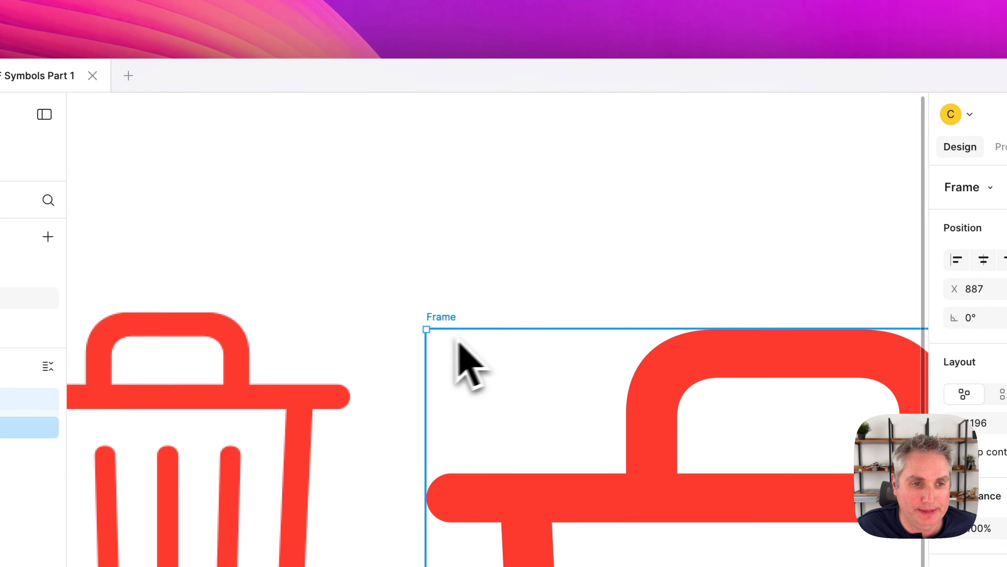
left_click_drag(425, 327, 375, 271)
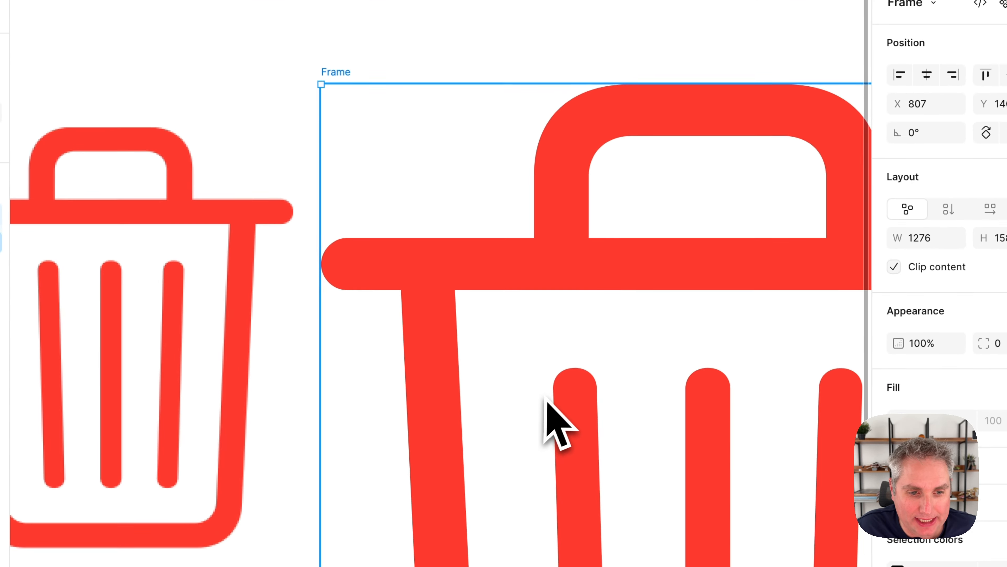
scroll(446, 355, "up", 5)
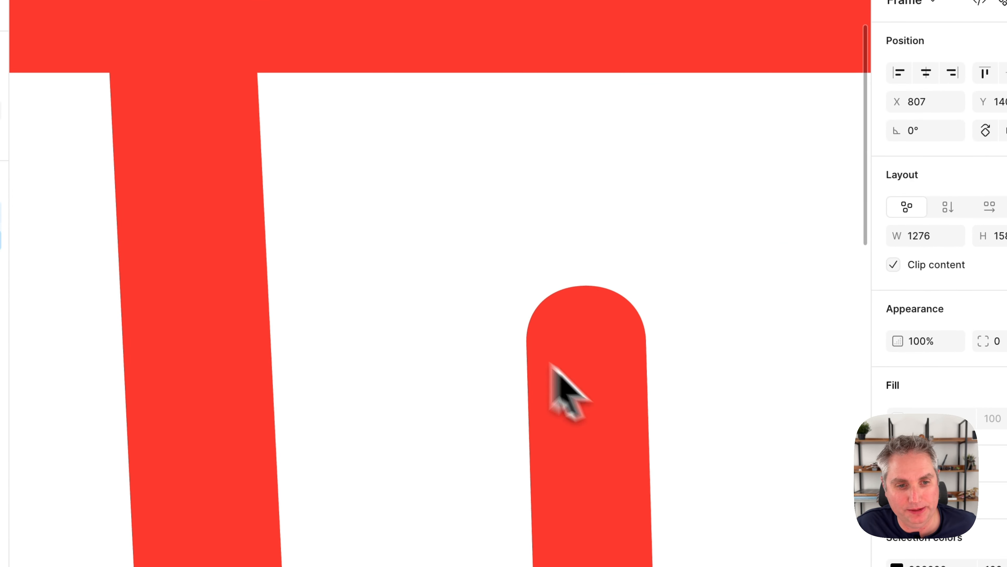
scroll(603, 292, "down", 5)
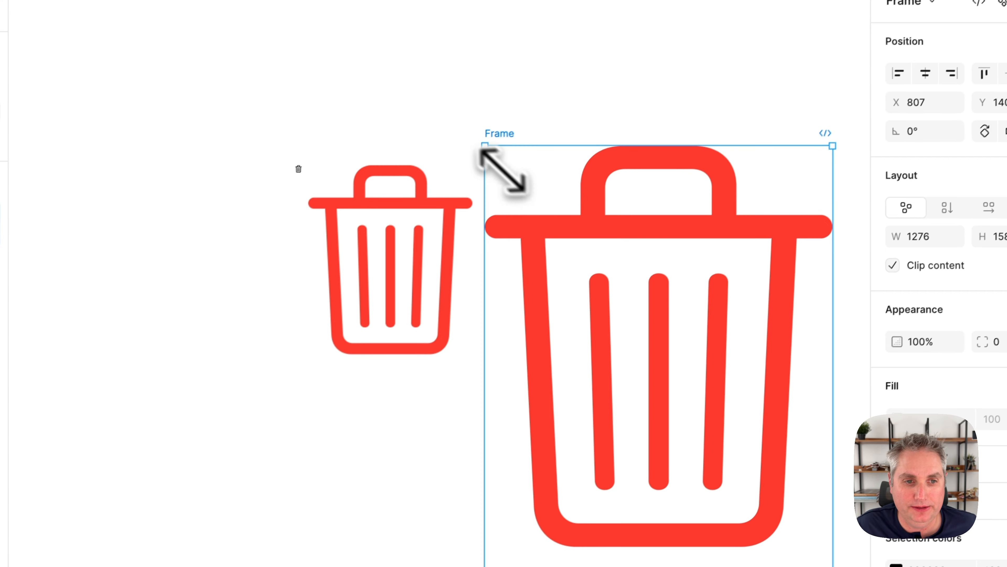
Resize the SVG trash frame to about 745 × 924 and place it beside the PNG image at about X 942, Y 179.
left_click_drag(486, 145, 700, 326)
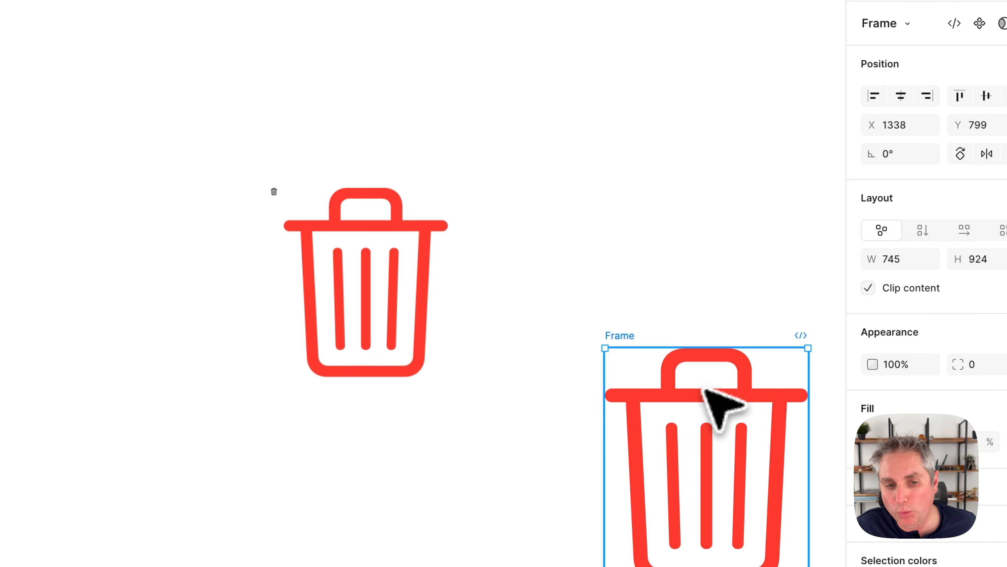
left_click_drag(706, 391, 598, 222)
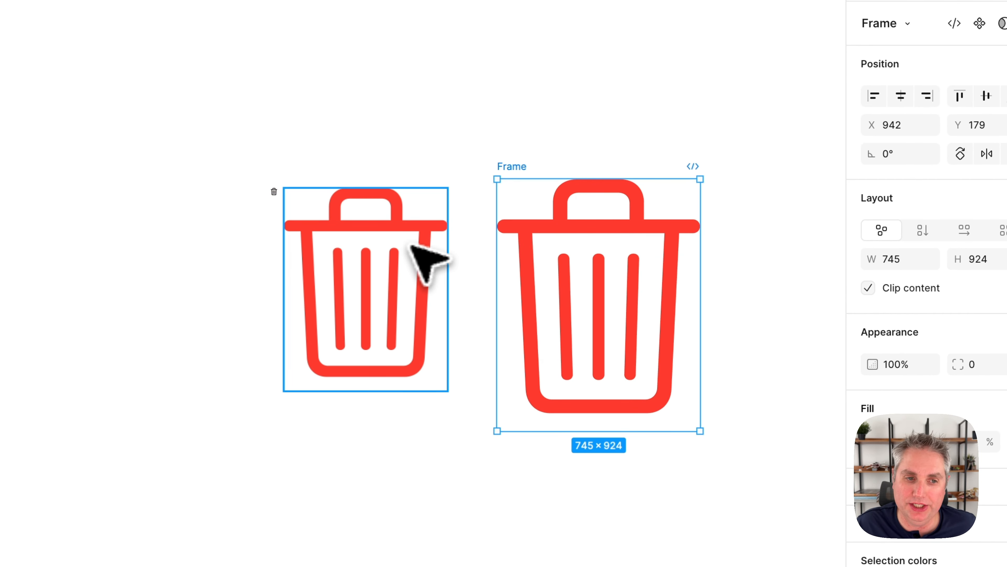
left_click(419, 251)
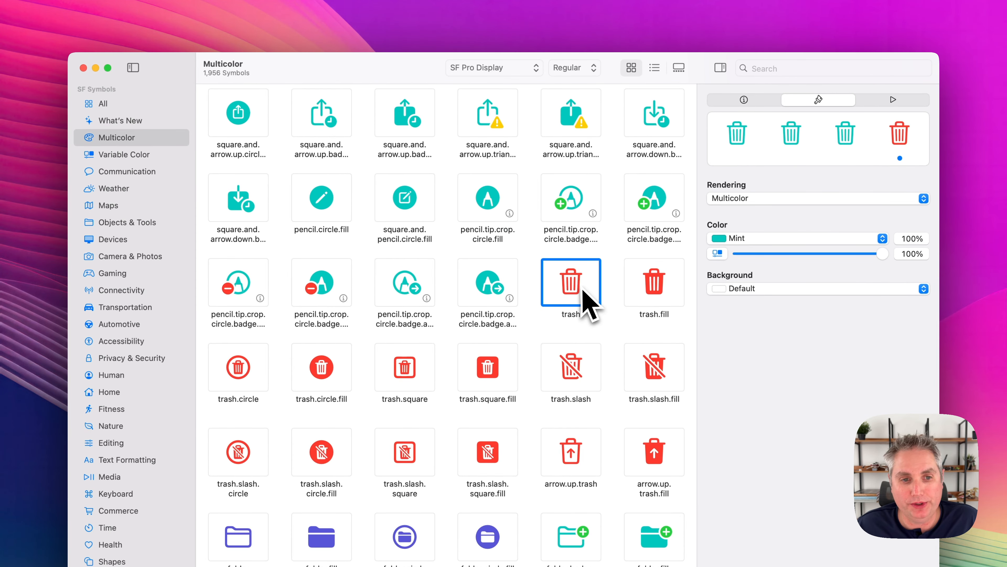
Set the symbol weight to Black and copy the trash symbol as an image.
left_click(575, 69)
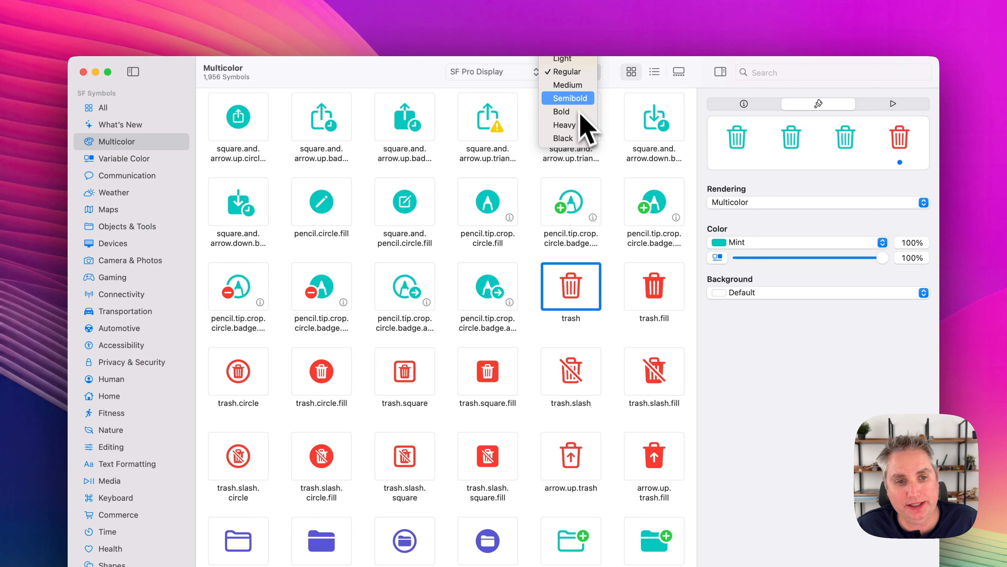
left_click(581, 138)
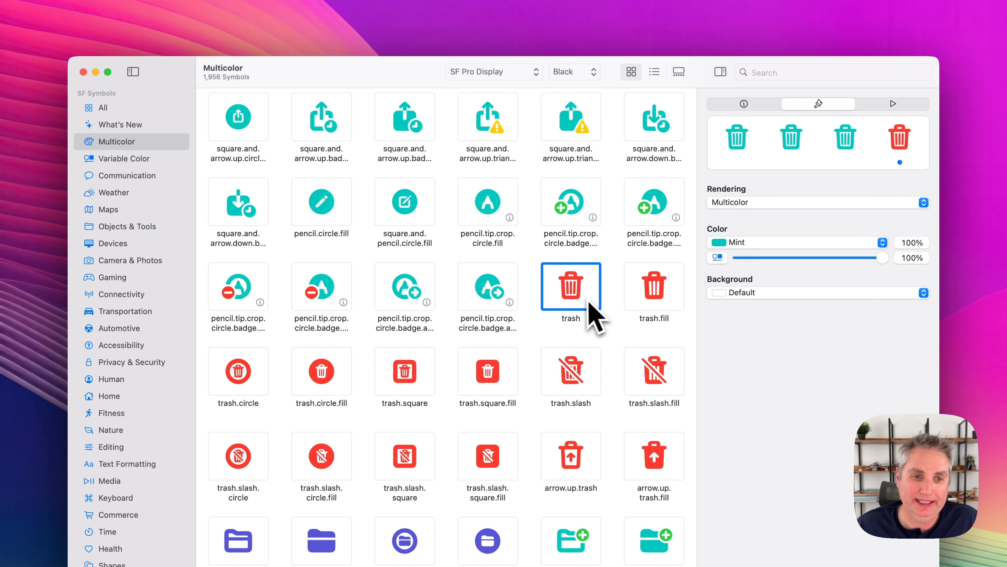
right_click(574, 293)
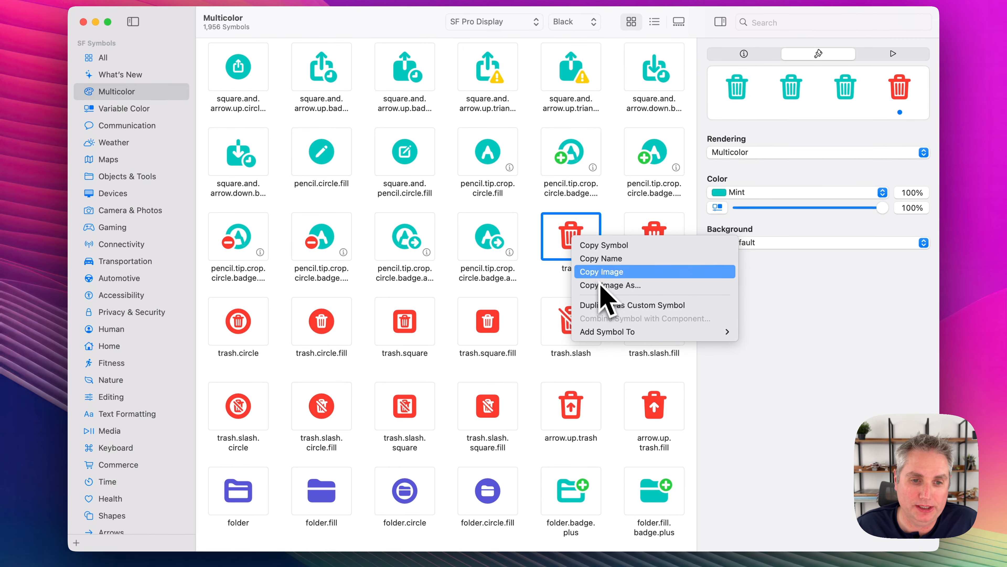
left_click(606, 285)
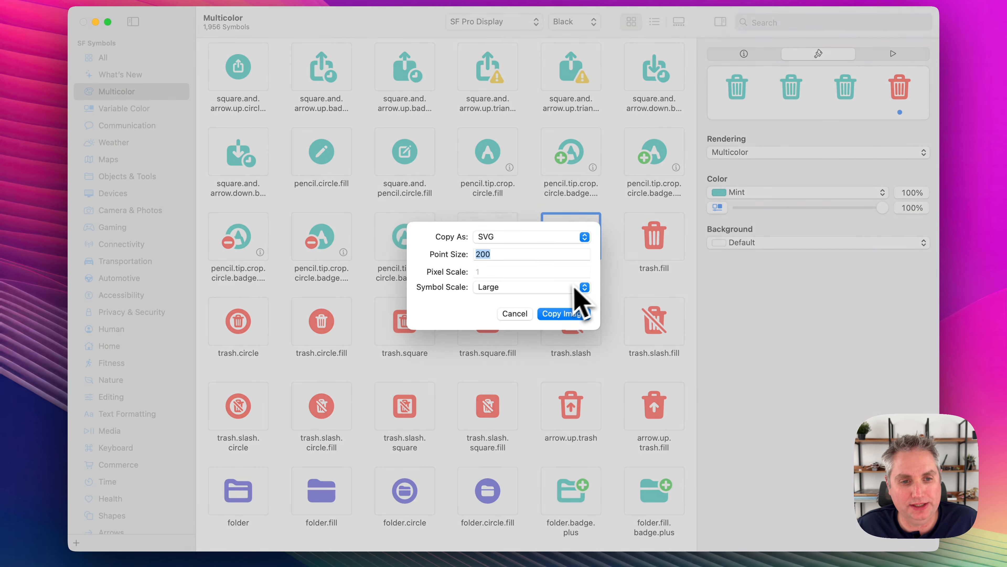
left_click(515, 318)
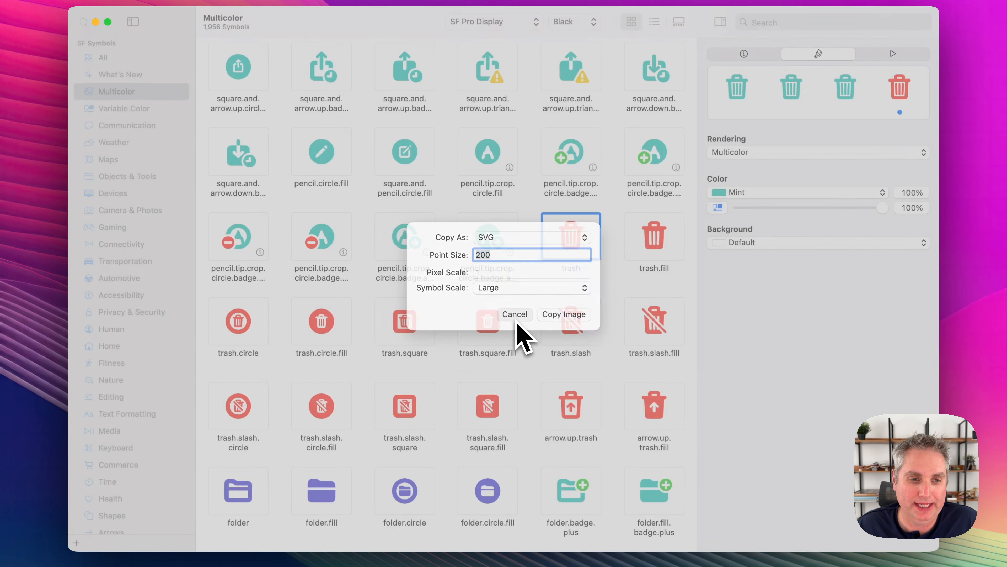
right_click(576, 235)
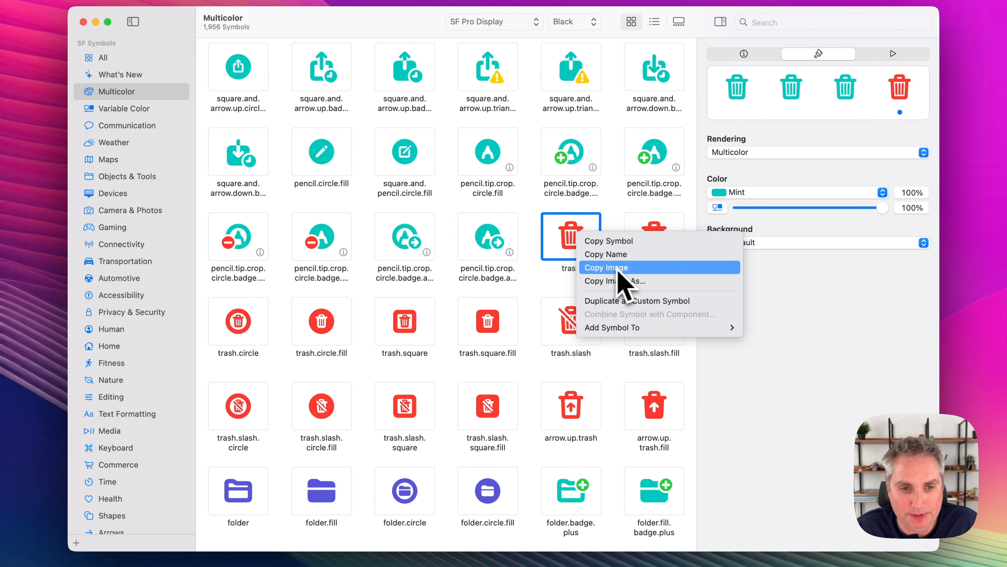
left_click(647, 268)
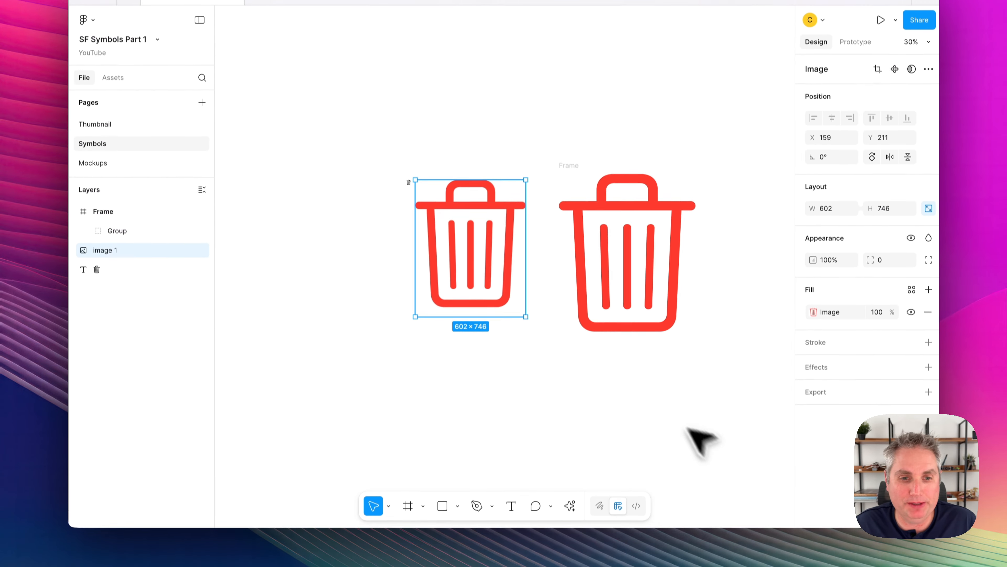
Switch to Figma, paste the Black-weight trash symbol on the empty canvas beside the SVG frame at about X 2059, Y 267, and examine it up close.
scroll(702, 441, "right", 5)
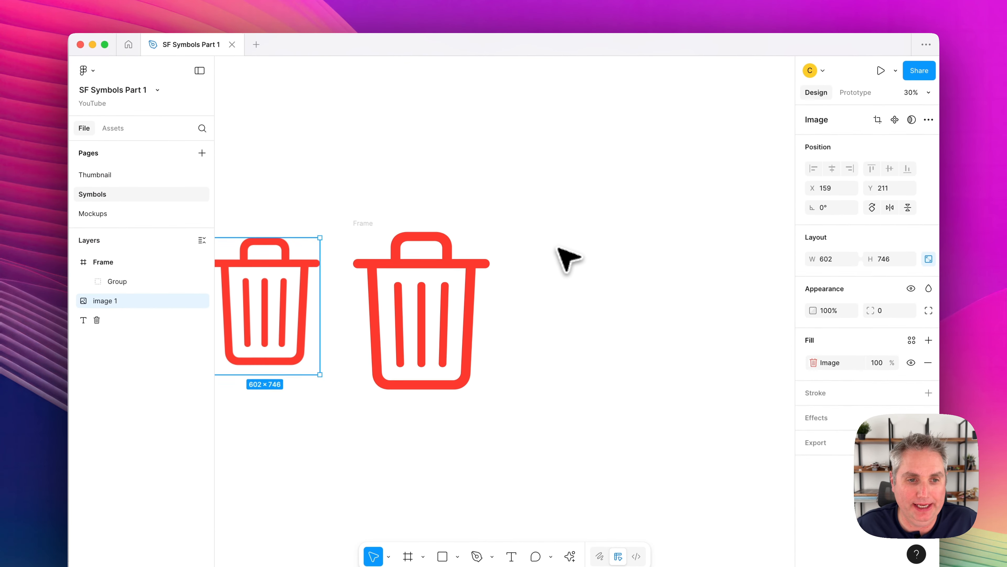
right_click(563, 208)
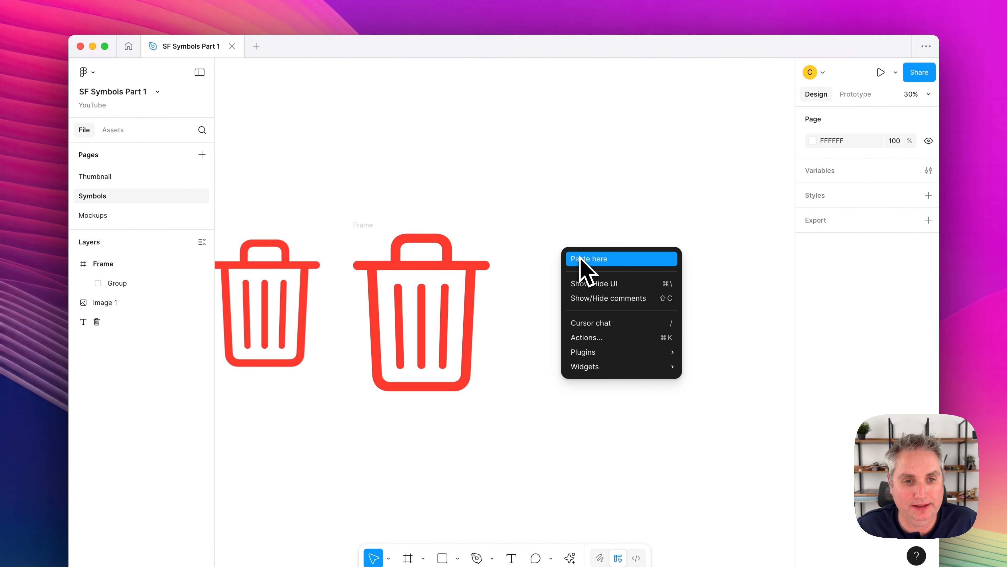
left_click(582, 259)
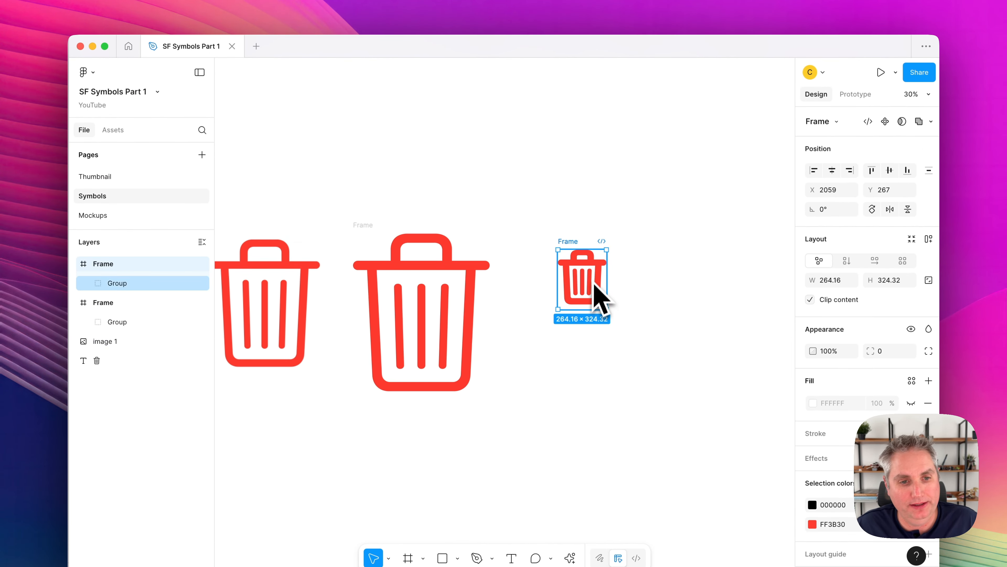
scroll(596, 292, "up", 5)
scroll(591, 286, "up", 2)
scroll(592, 285, "left", 2)
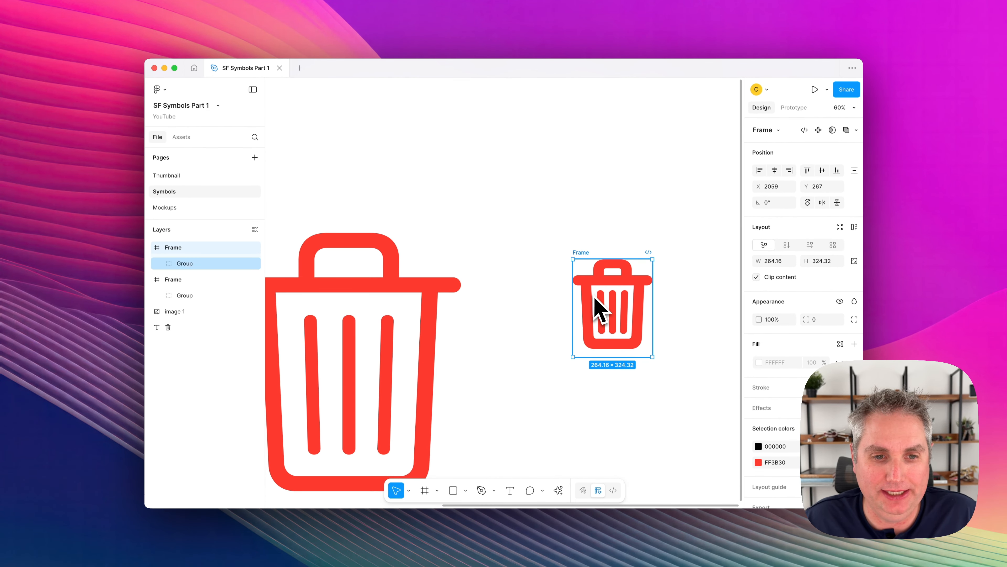
scroll(596, 304, "up", 5)
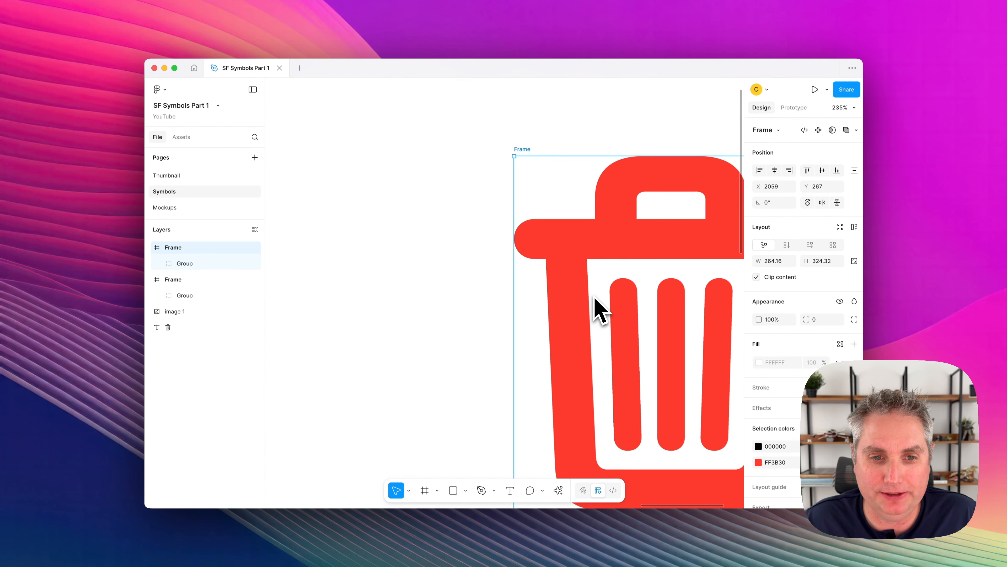
scroll(600, 307, "down", 10)
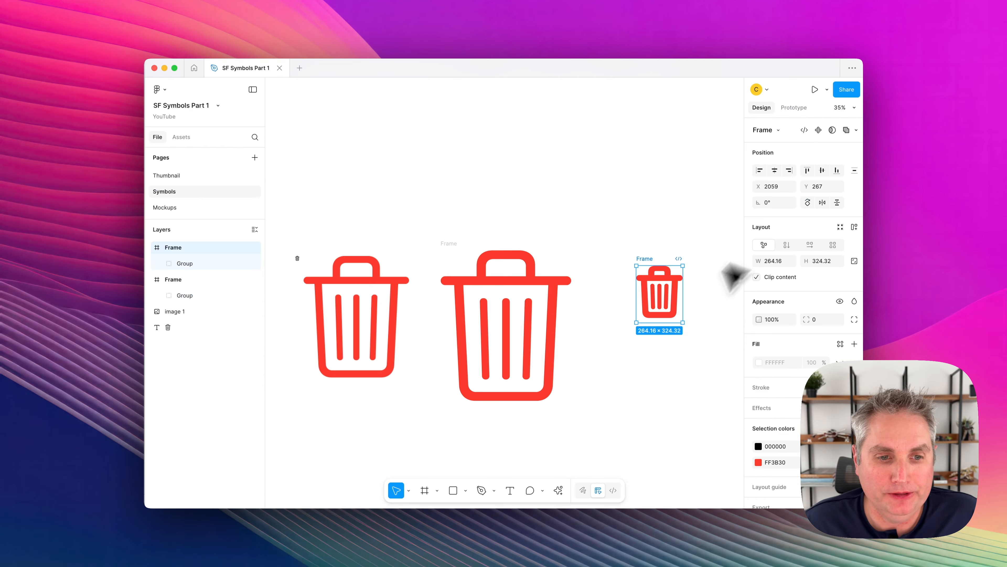
Select the small text trash symbol near the PNG image in Figma and examine its rendering up close.
scroll(655, 357, "left", 3)
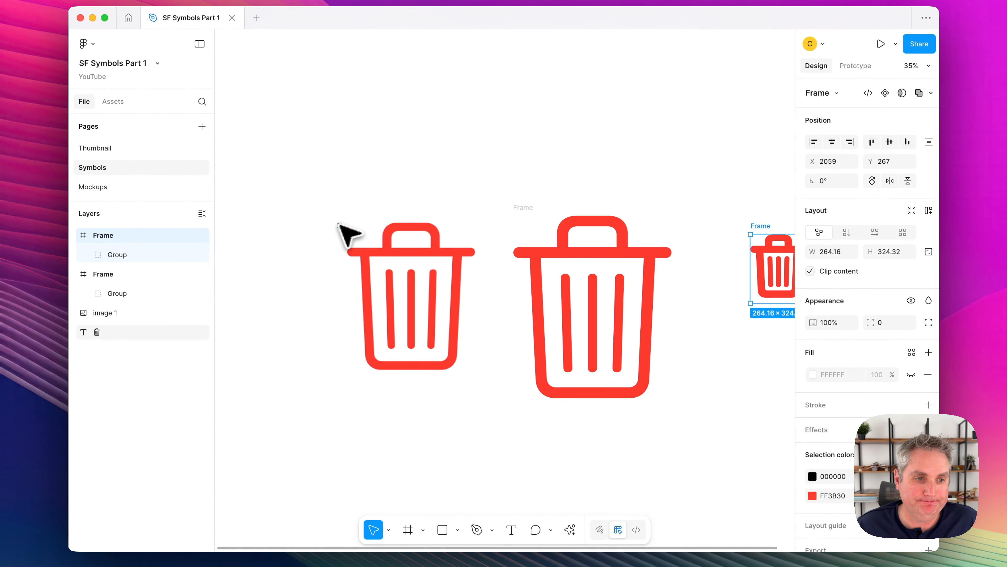
left_click(340, 226)
scroll(342, 227, "up", 10)
scroll(341, 226, "up", 5)
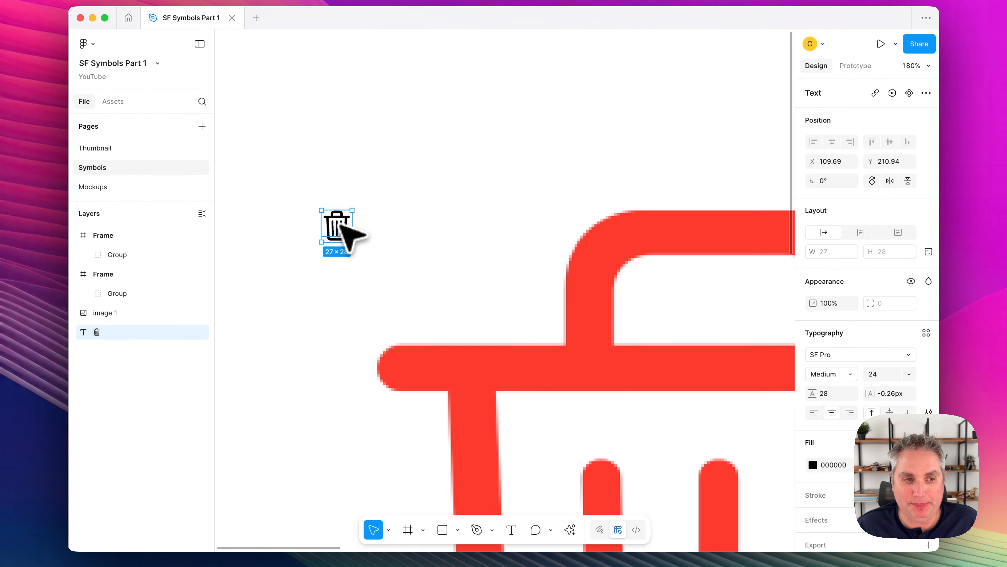
scroll(342, 227, "down", 8)
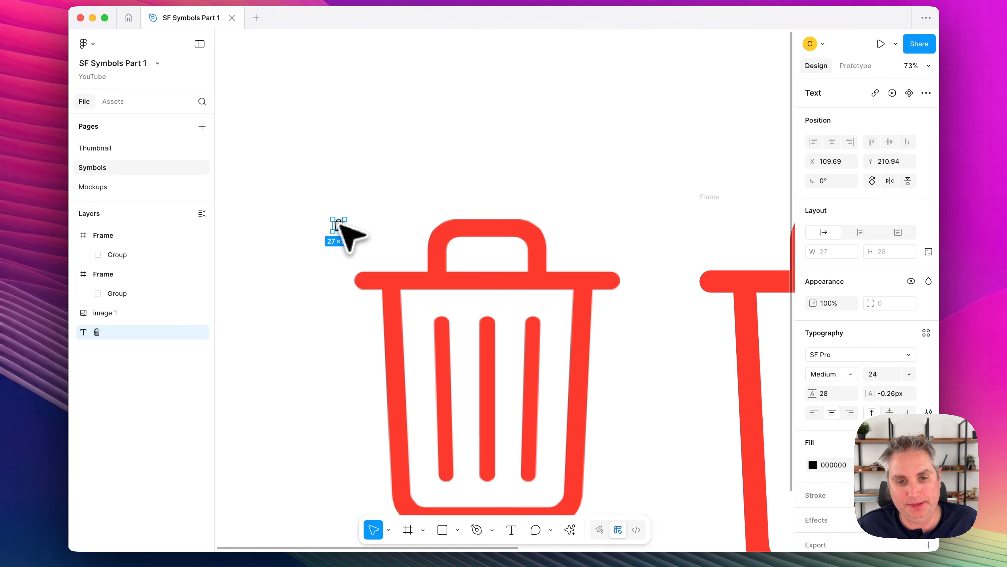
scroll(515, 274, "down", 3)
Select the PNG trash image and compare it with the SVG trash frames beside it.
left_click(515, 285)
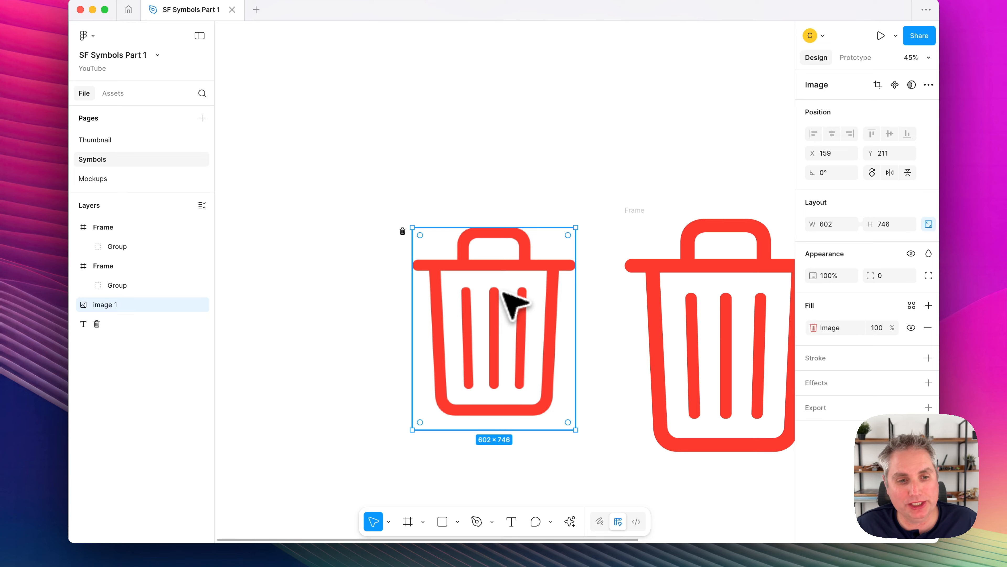
scroll(514, 304, "right", 4)
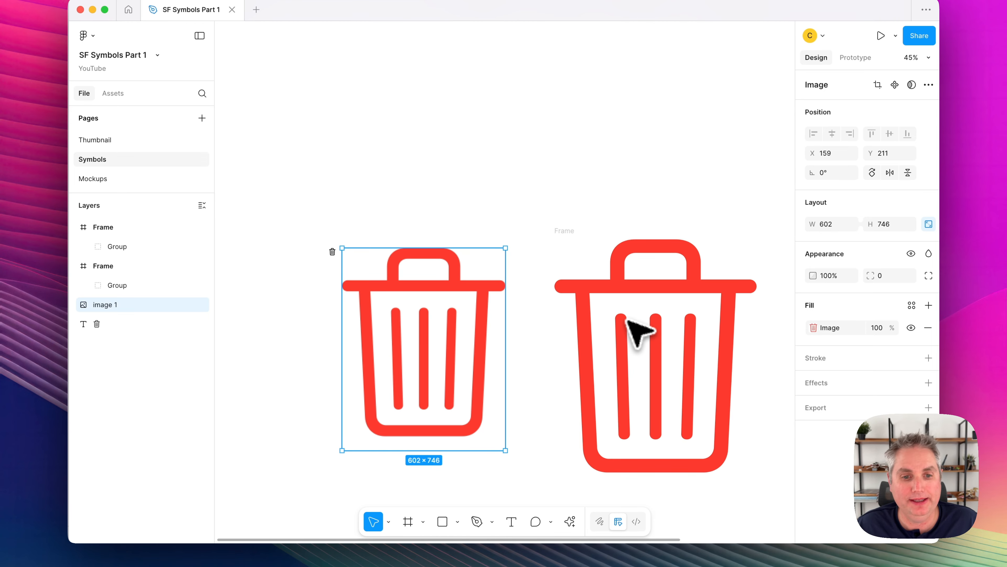
scroll(627, 319, "right", 5)
scroll(627, 319, "down", 2)
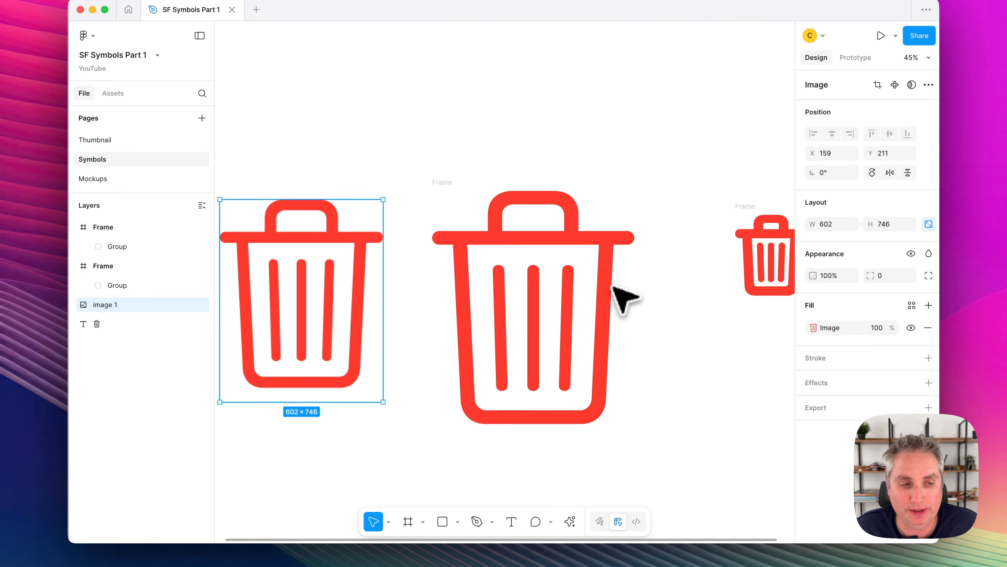
scroll(623, 299, "left", 5)
scroll(622, 300, "up", 3)
scroll(634, 349, "down", 2)
scroll(669, 349, "down", 1)
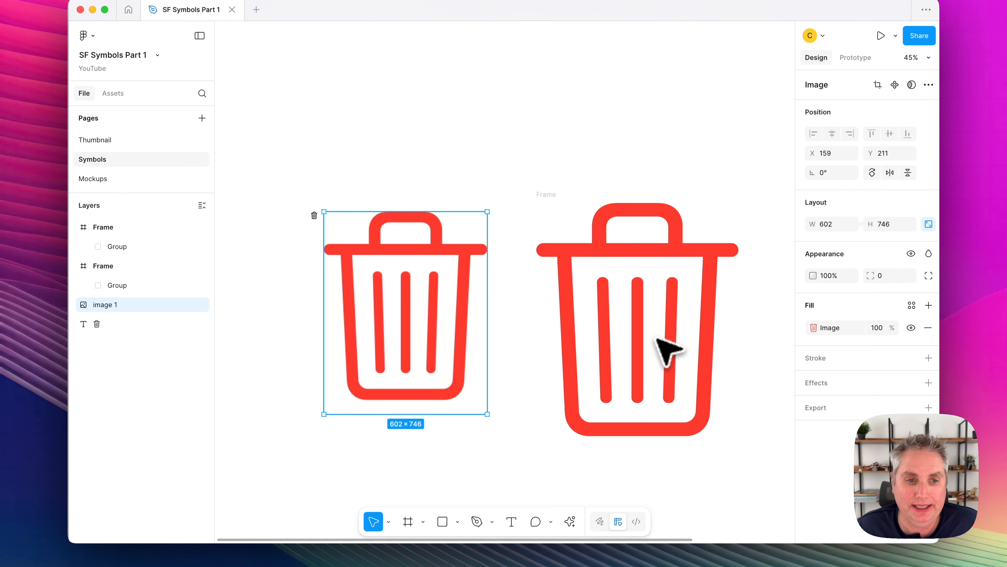
Select the large SVG trash frame and examine its edges up close.
left_click(637, 305)
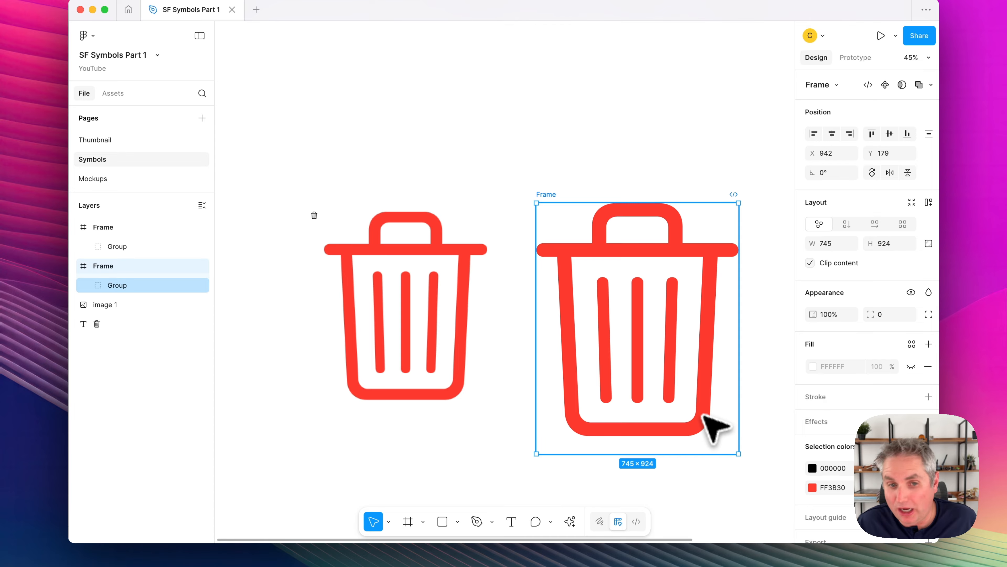
scroll(670, 329, "up", 5)
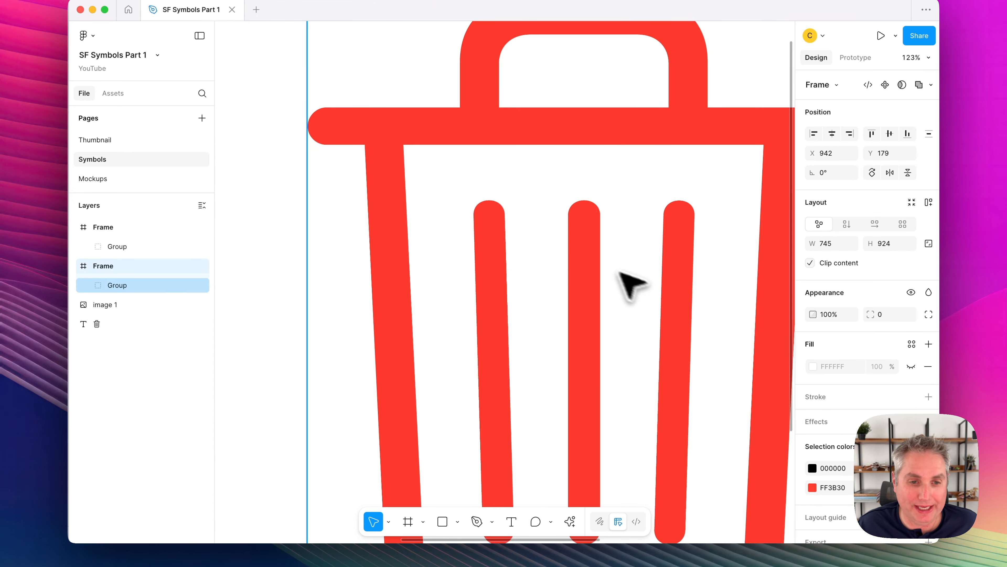
scroll(611, 270, "down", 1)
Open the large SVG trash's red vector for point editing and pull anchor points out to about X 57.5, Y 15 and X 669, Y -10.5.
left_click(603, 266)
scroll(603, 267, "down", 5)
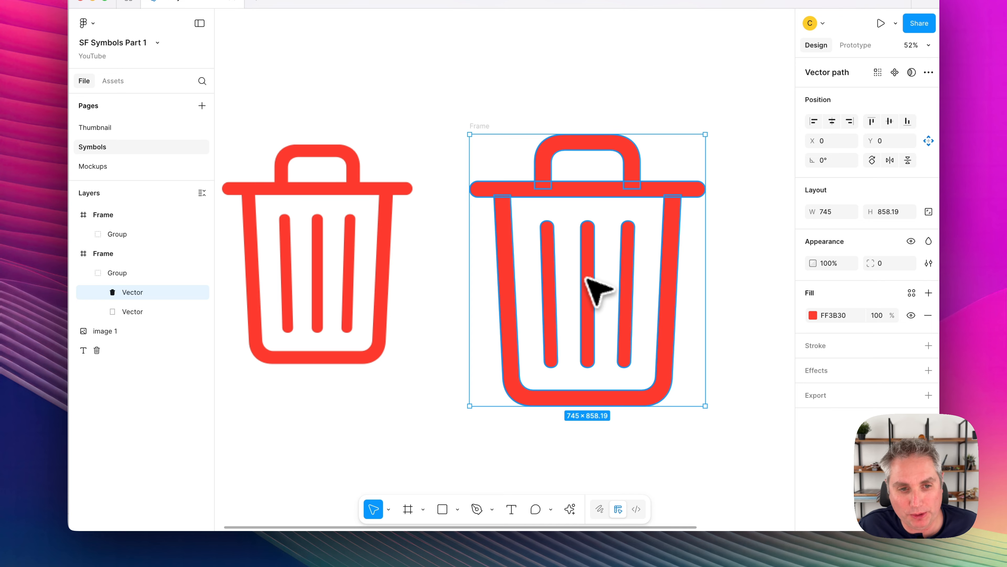
double_click(597, 288)
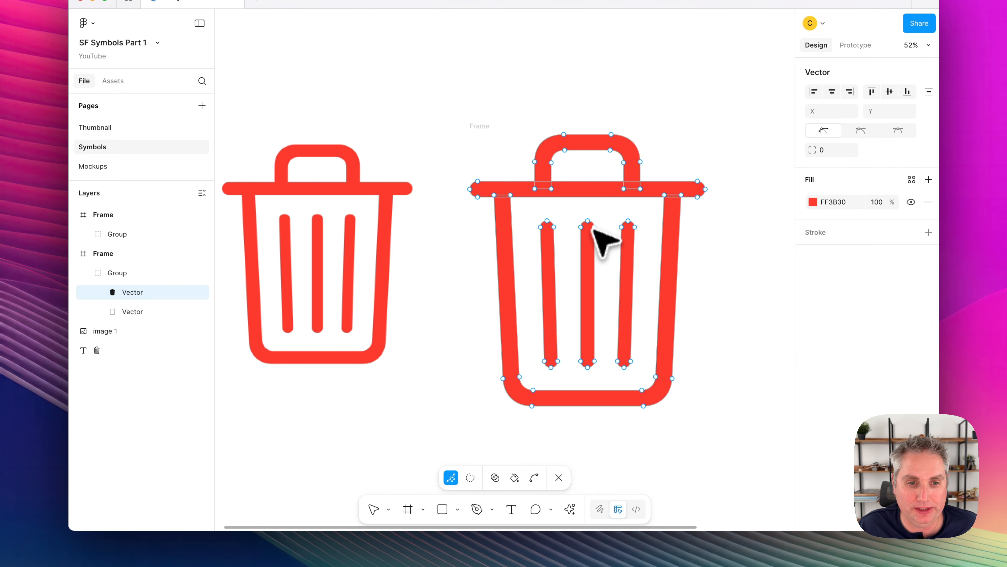
left_click_drag(594, 227, 489, 136)
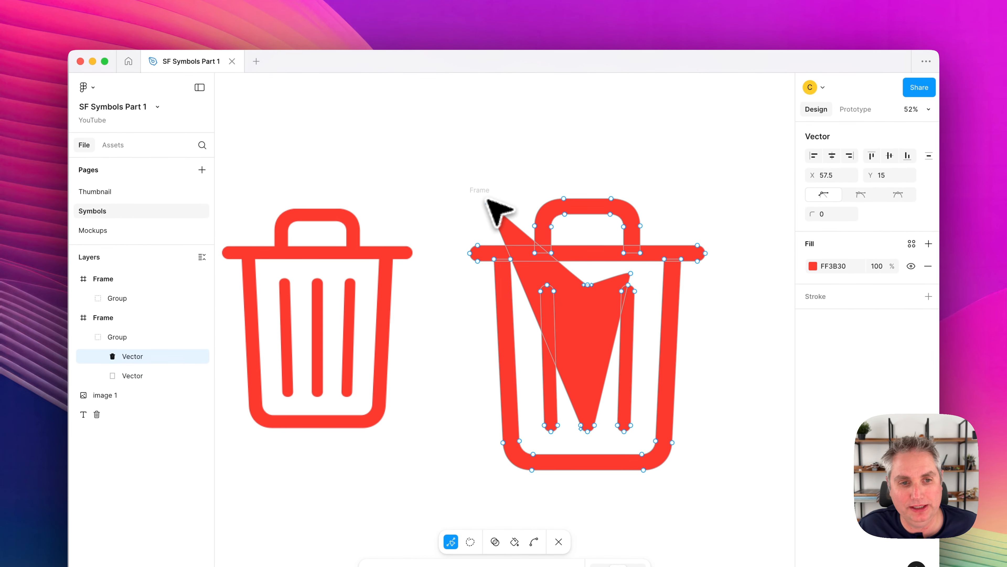
left_click_drag(591, 284, 686, 192)
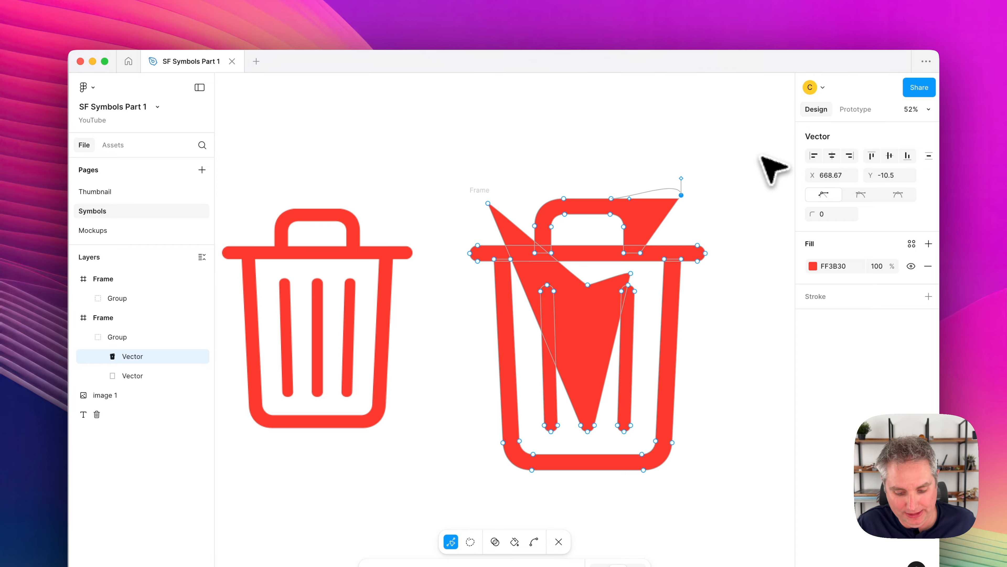
key("Escape")
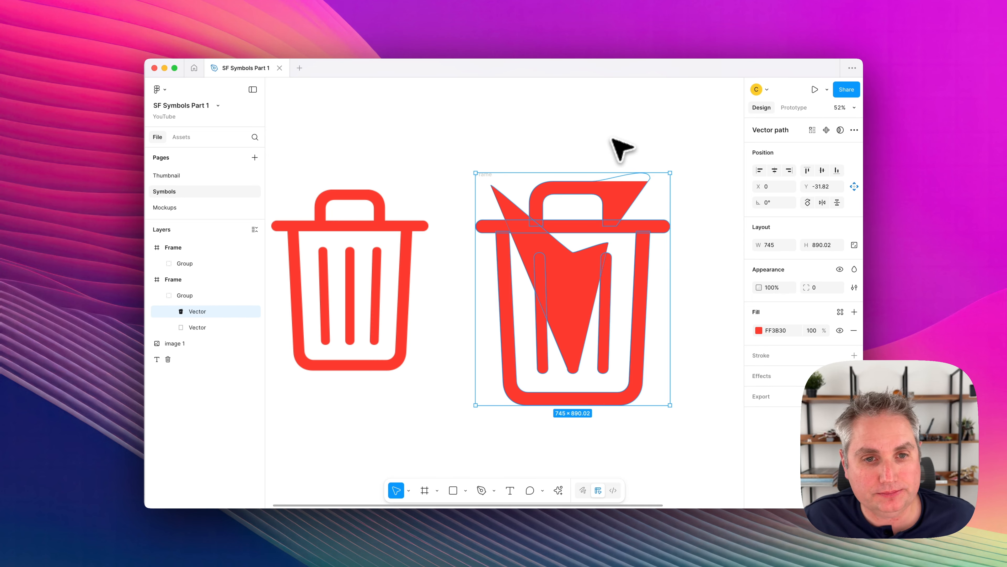
Undo the anchor point moves on the trash vector and leave point editing.
key("Return")
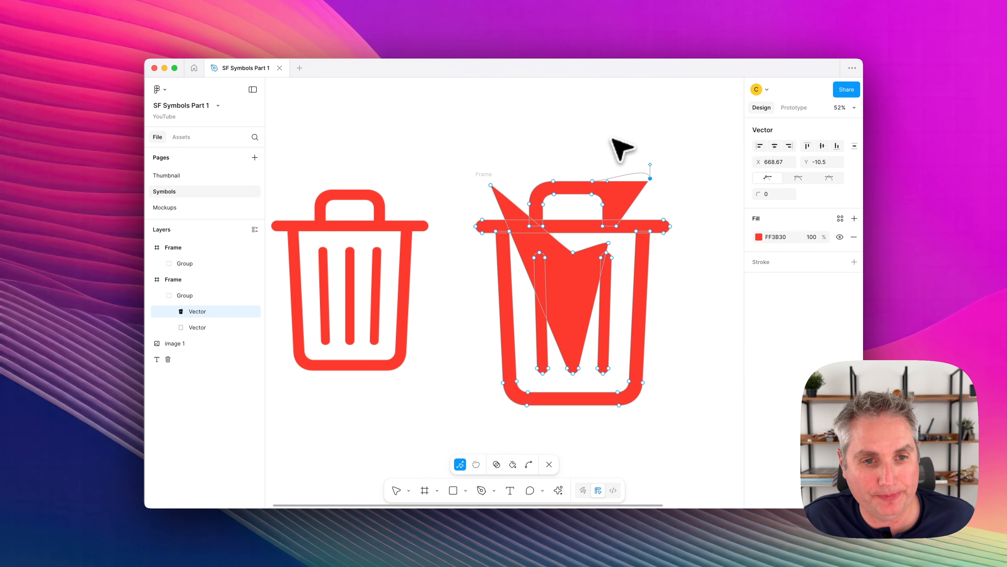
key("super+z")
key("super+z")
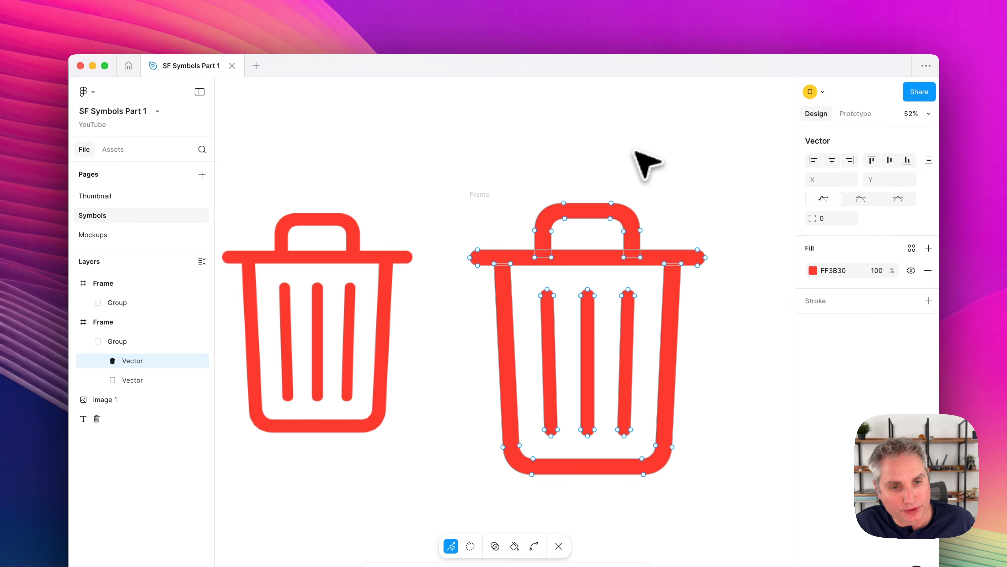
key("Escape")
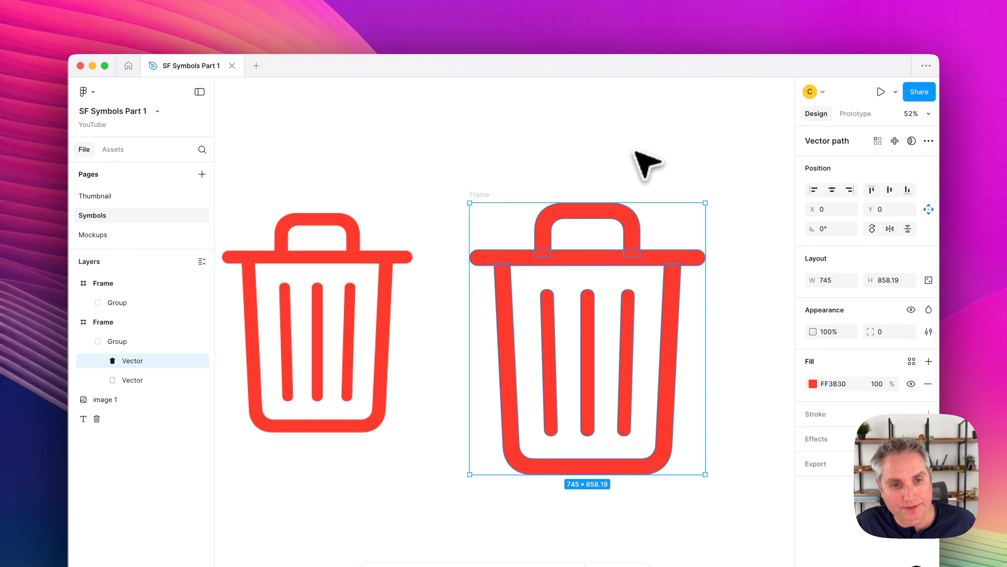
Select the text trash symbol and the large SVG frame in turn to compare their properties.
scroll(637, 153, "left", 5)
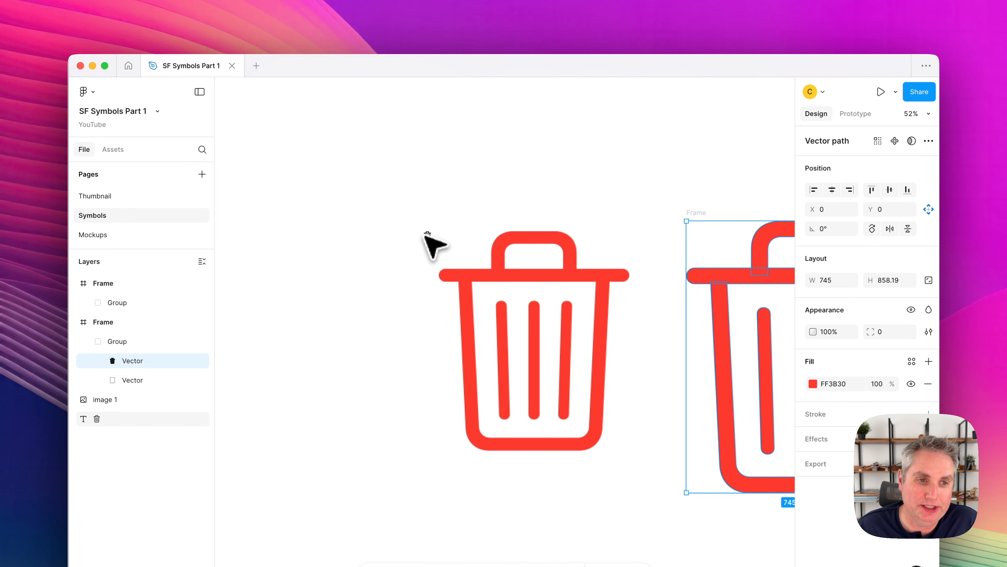
left_click(426, 233)
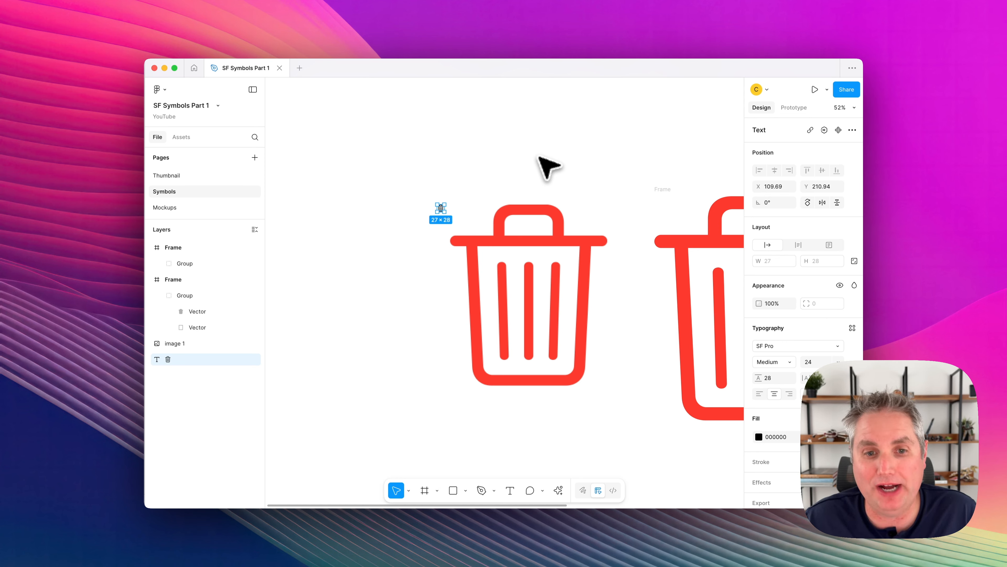
scroll(692, 181, "down", 3)
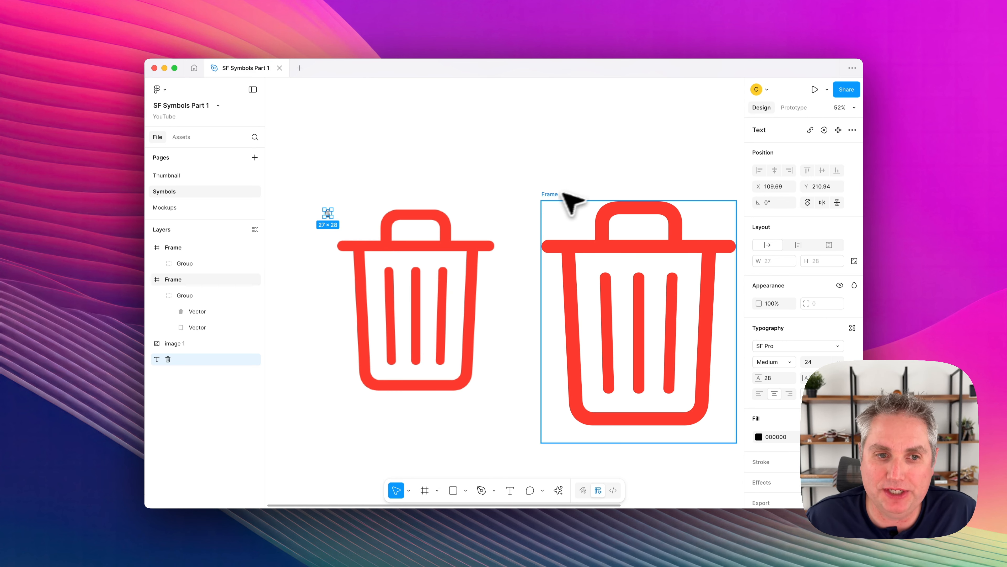
left_click(556, 195)
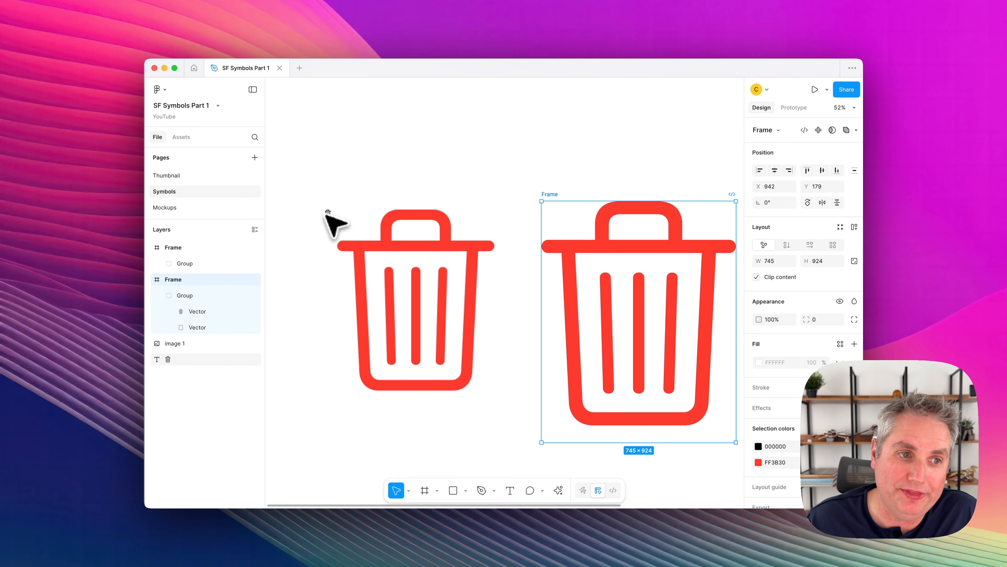
left_click(328, 213)
Switch to SF Symbols and view the trash symbol's availability information.
scroll(478, 243, "right", 4)
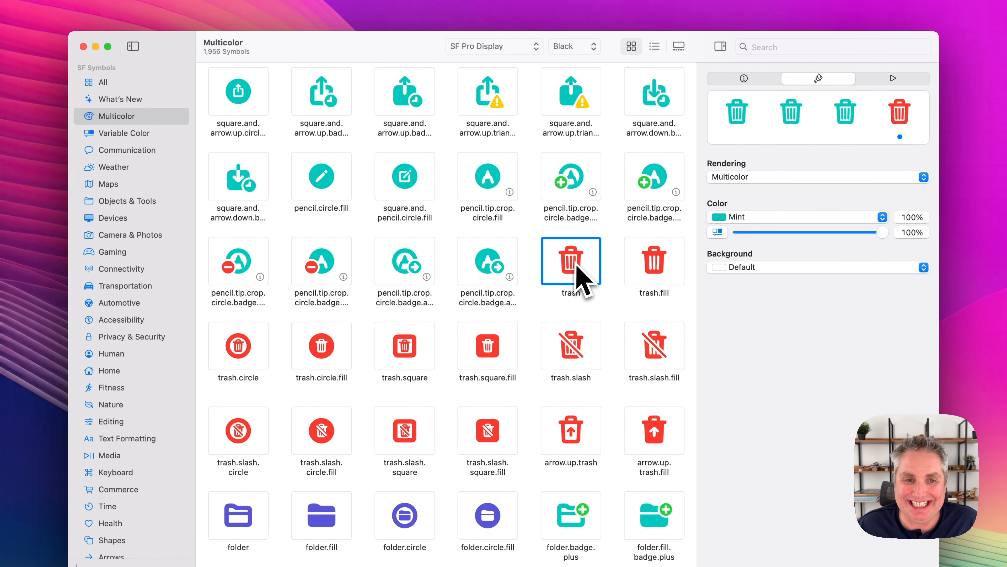
left_click(744, 78)
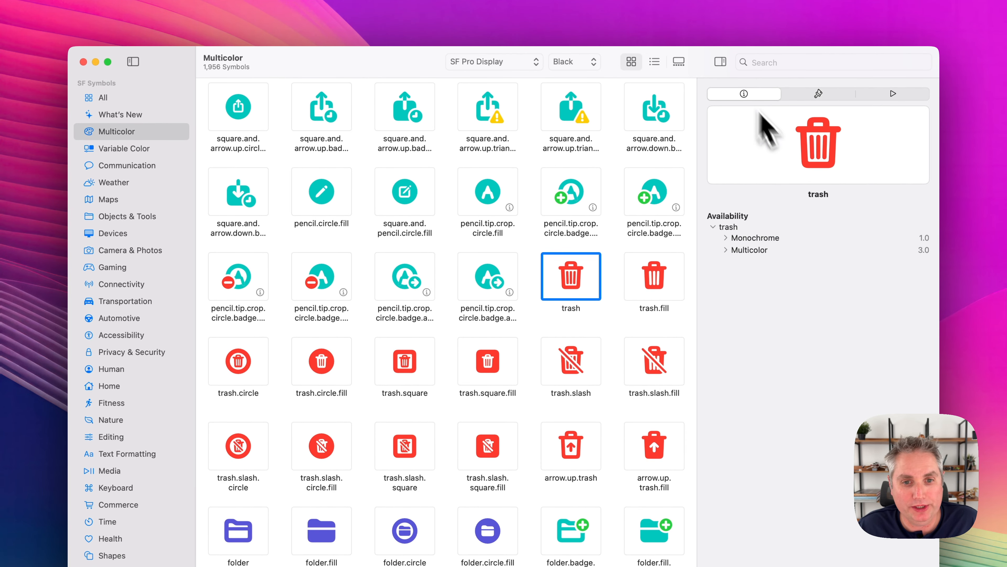
Expand the Monochrome and Multicolor platform availability details of the trash symbol.
left_click(726, 238)
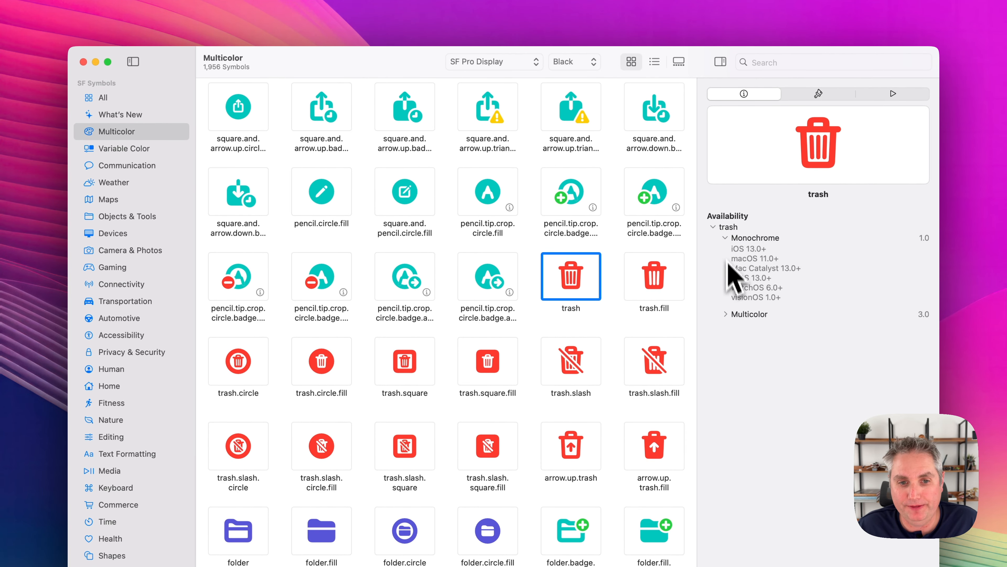
left_click(725, 314)
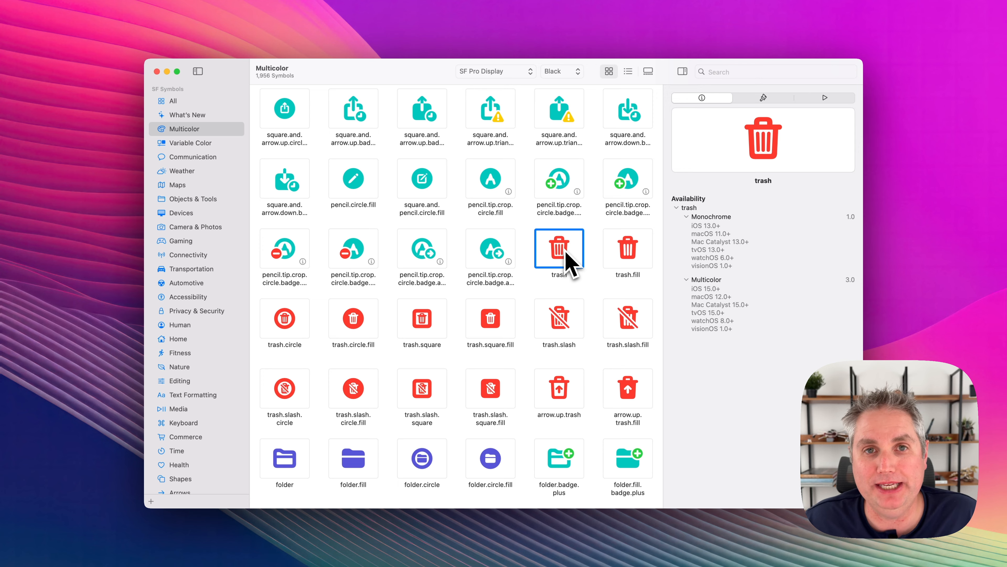
Show the custom symbols, select custom.popcorn.fill and examine its Multicolor rendering layers and their colors.
scroll(214, 400, "down", 5)
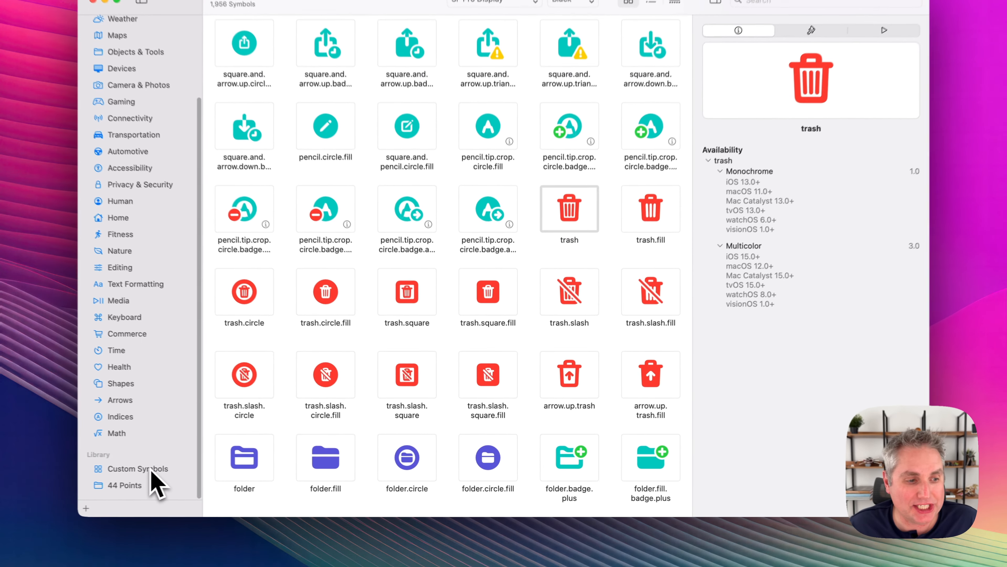
left_click(152, 469)
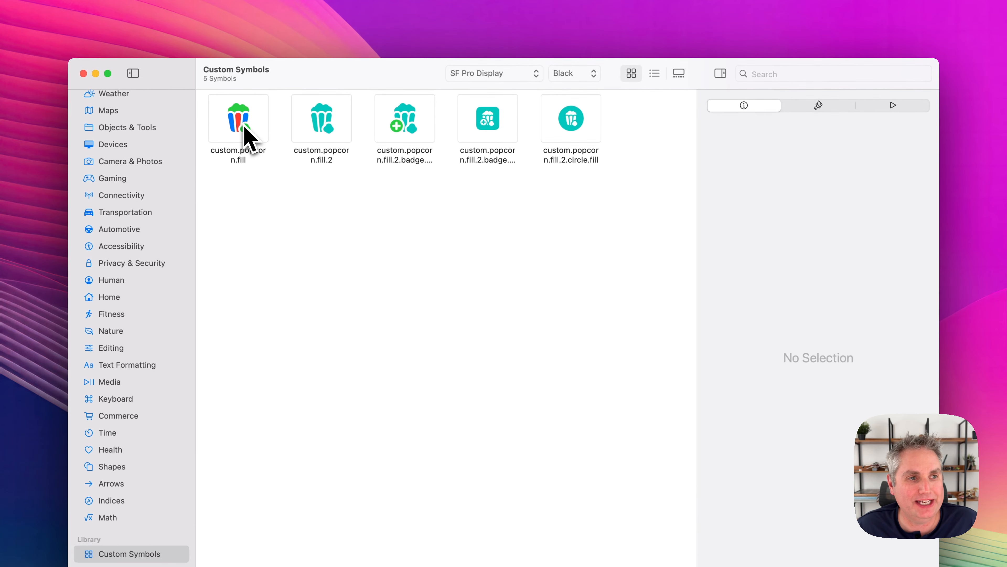
left_click(244, 128)
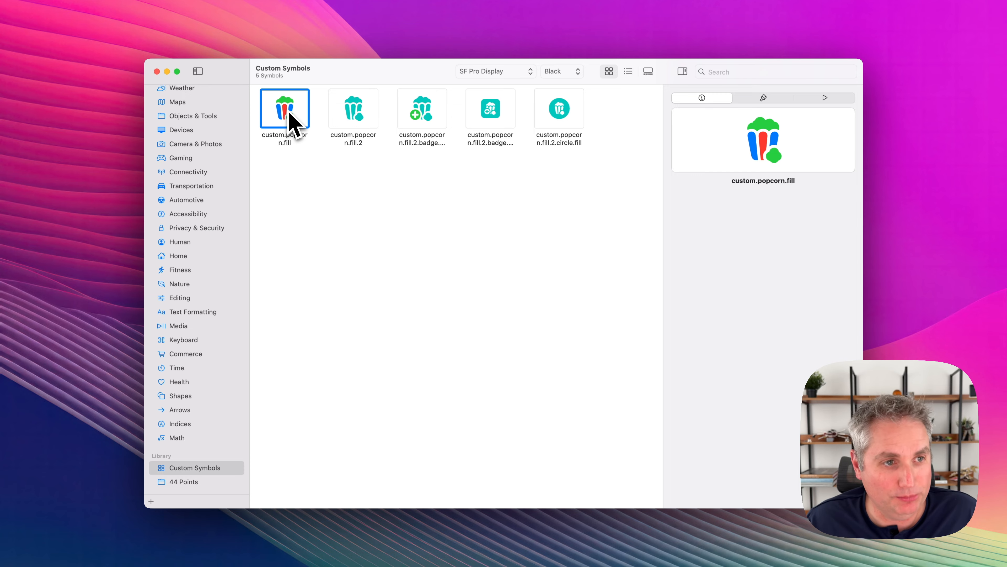
right_click(289, 119)
left_click(288, 198)
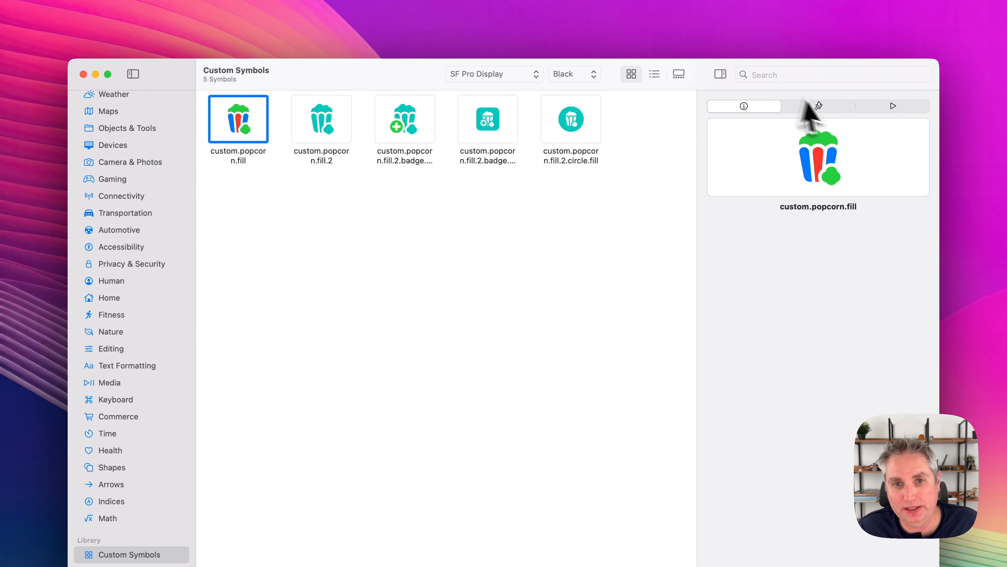
left_click(832, 110)
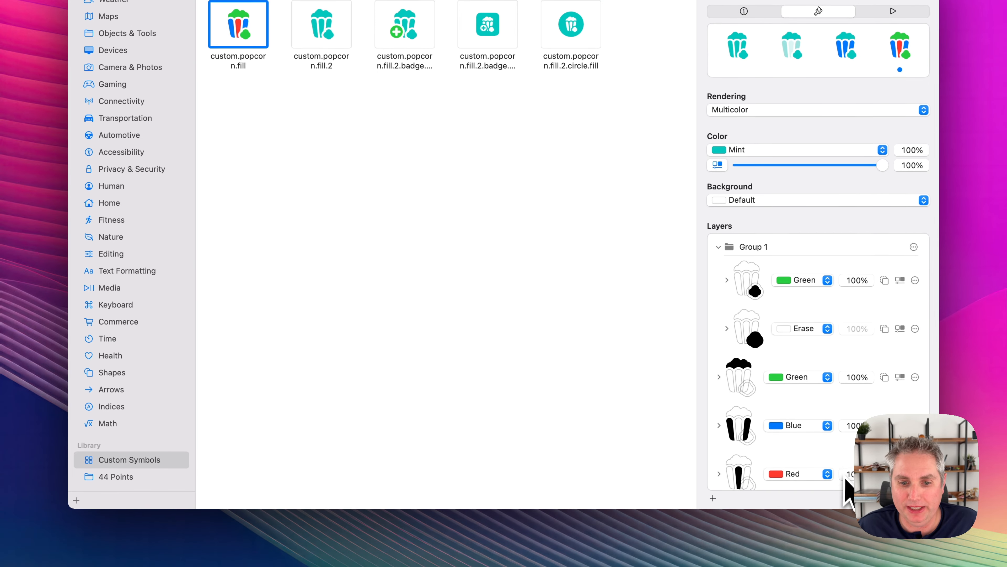
scroll(801, 397, "down", 1)
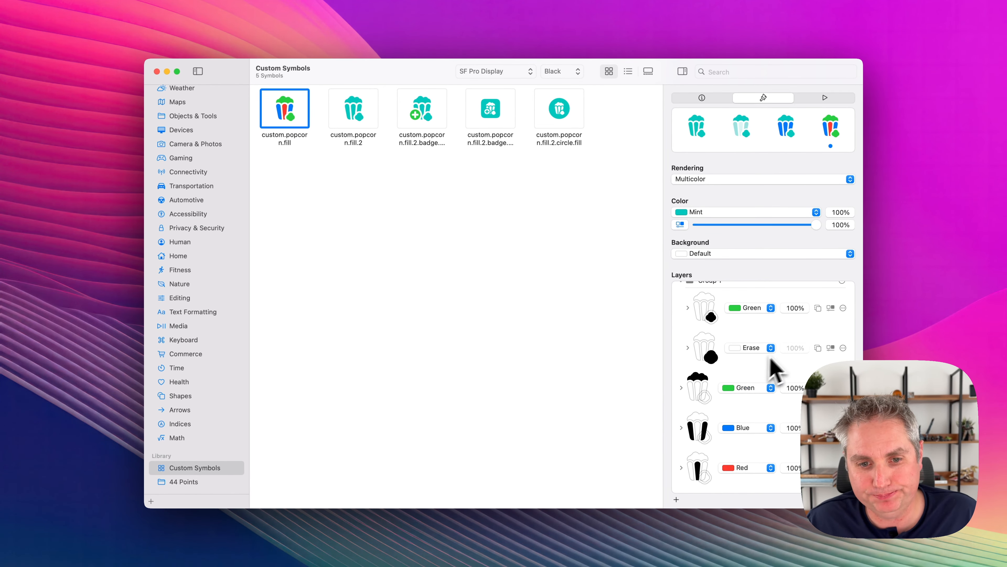
scroll(762, 400, "up", 1)
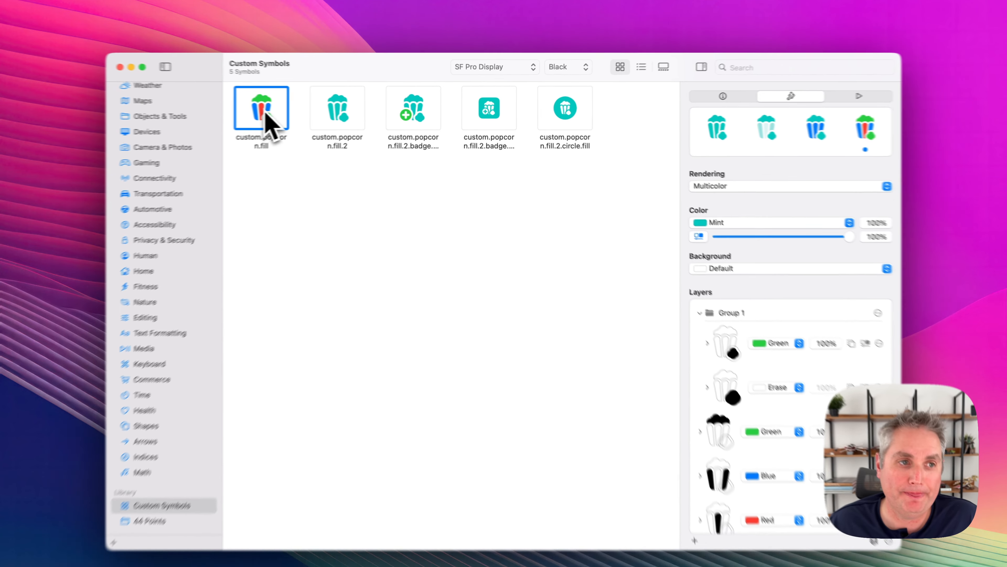
Copy custom.popcorn.fill as an image, switch to Figma and paste it on the empty canvas beyond the small red trash frame.
right_click(265, 113)
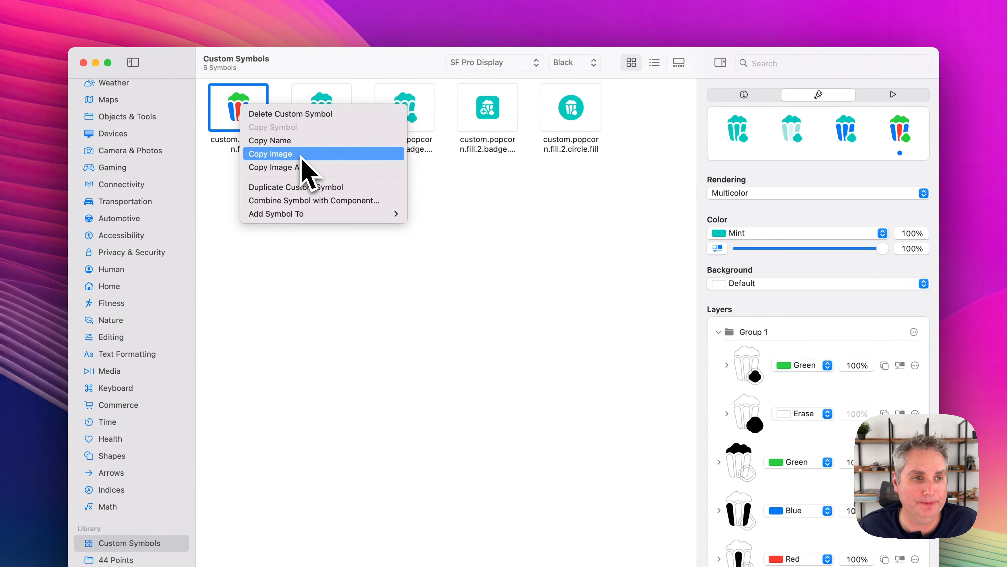
left_click(302, 155)
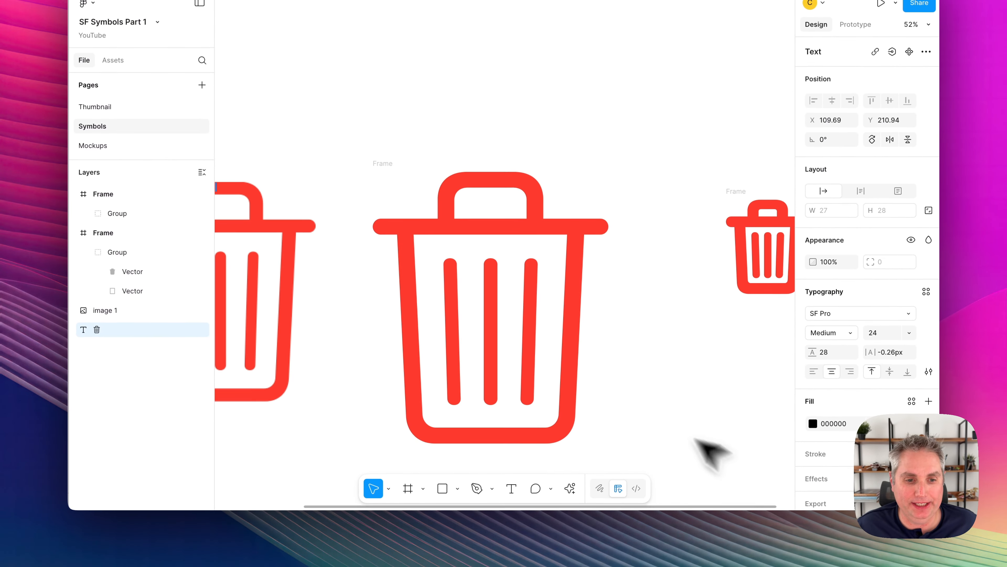
scroll(637, 400, "down", 5)
scroll(639, 318, "right", 3)
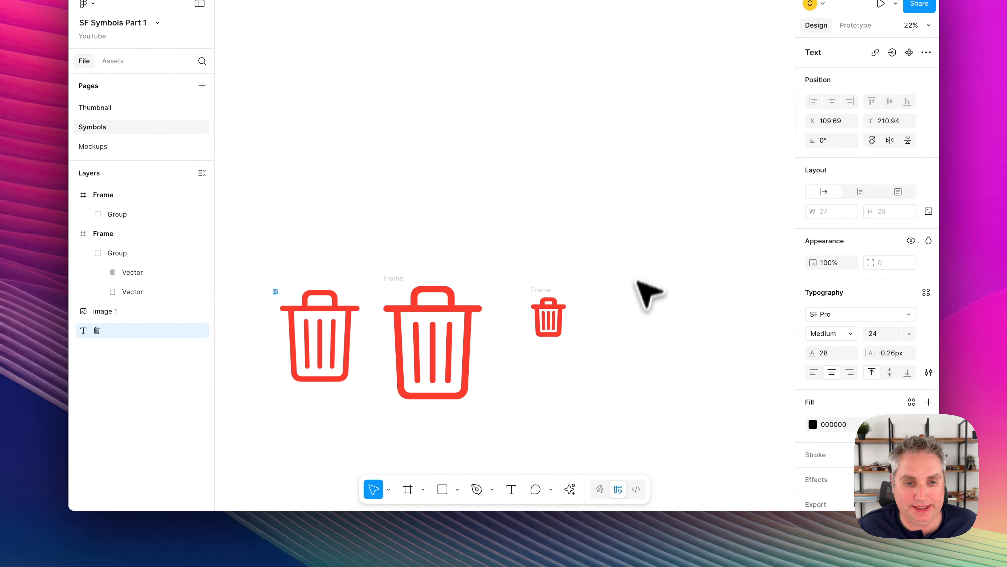
left_click(639, 284)
right_click(657, 293)
left_click(670, 296)
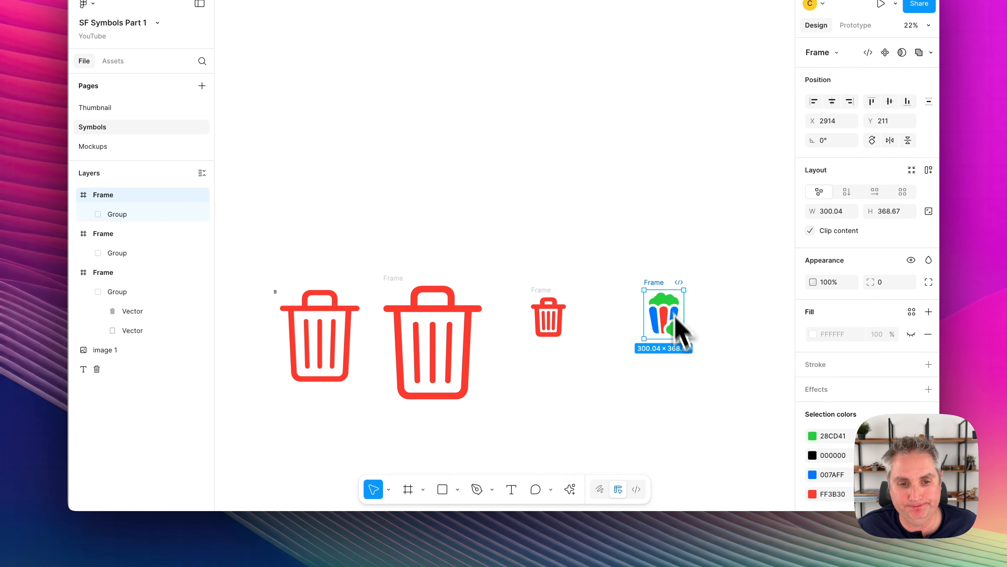
Stretch the popcorn frame to 560 × 514 and widen it further to 740 × 514.
scroll(674, 347, "up", 5)
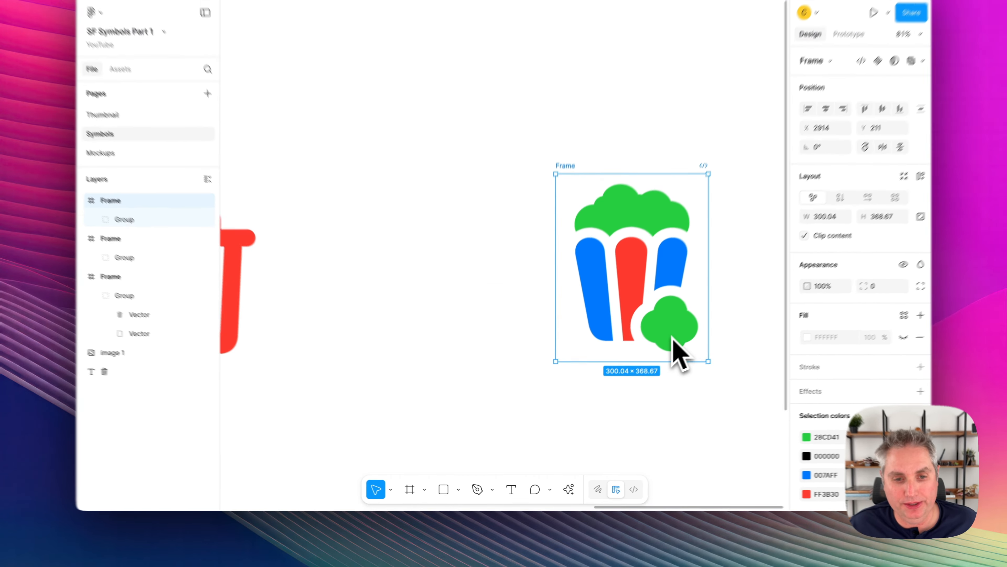
scroll(671, 336, "up", 2)
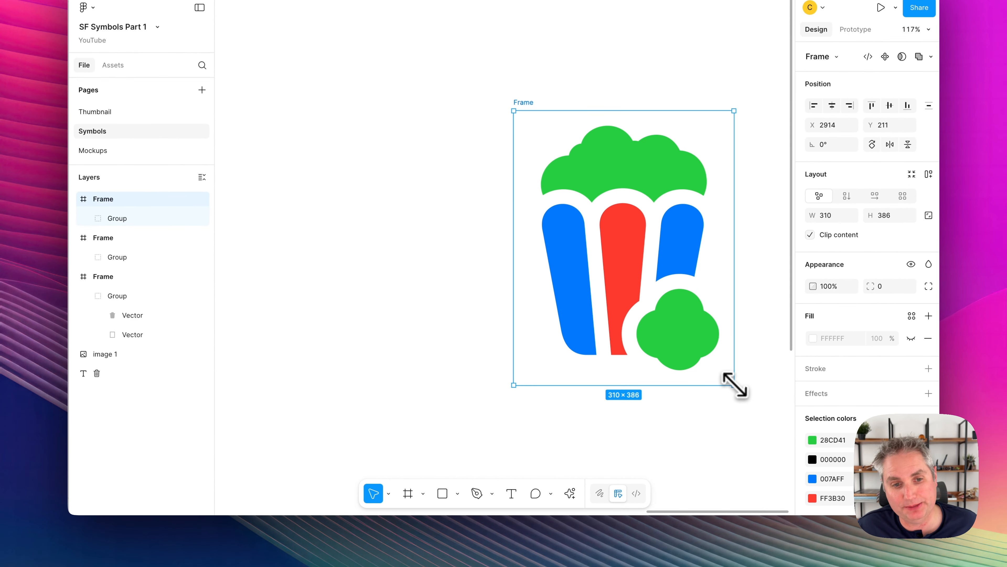
left_click_drag(692, 393, 810, 484)
scroll(693, 398, "right", 5)
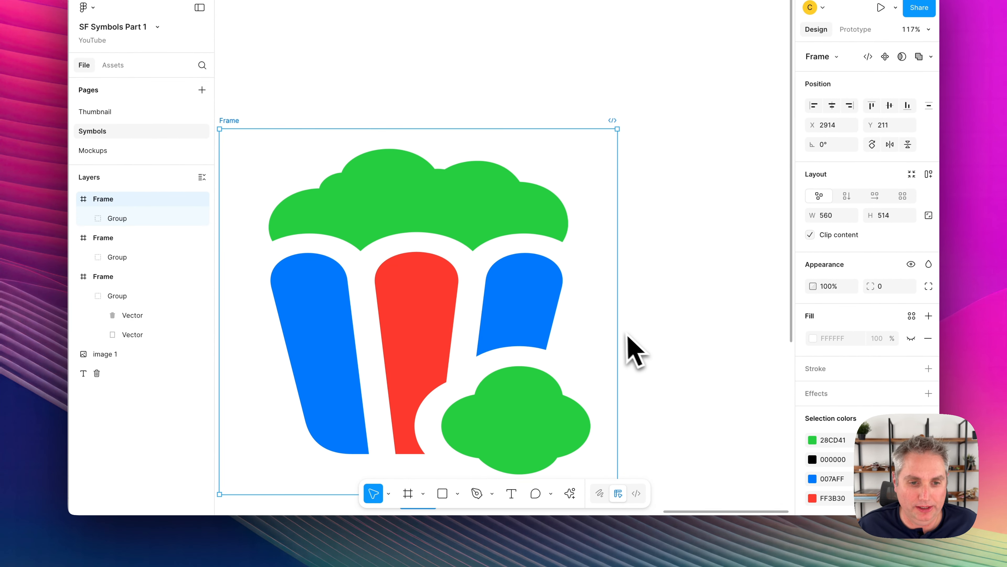
left_click_drag(618, 333, 756, 319)
scroll(607, 310, "down", 5)
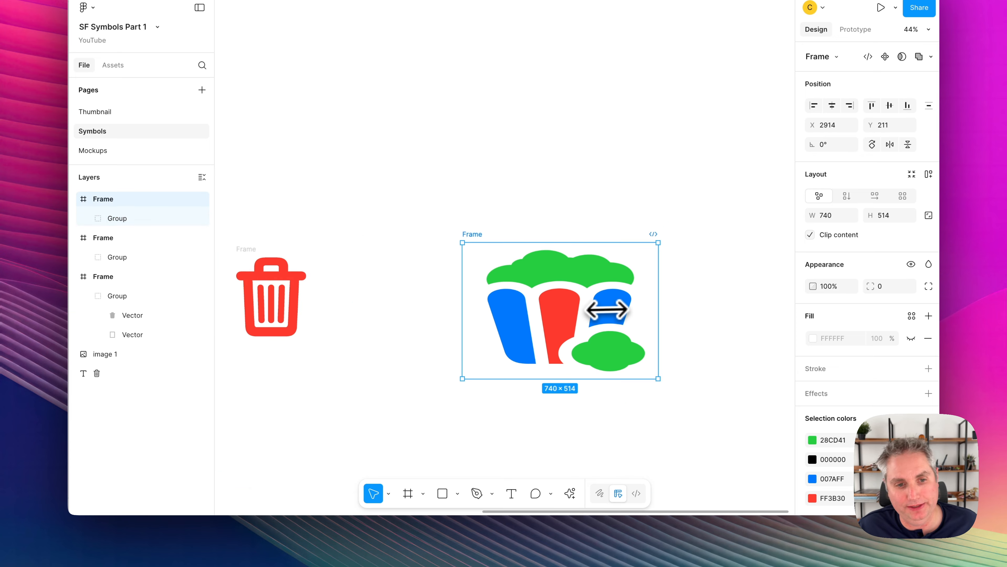
Undo both resizes of the popcorn frame and deselect it.
key("super+z")
key("super+z")
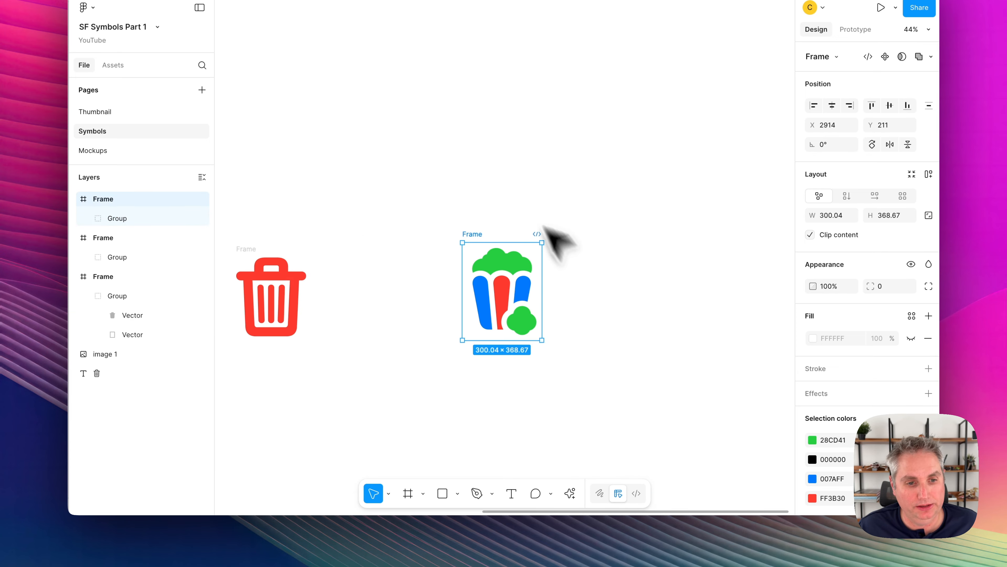
left_click(481, 144)
scroll(481, 144, "left", 4)
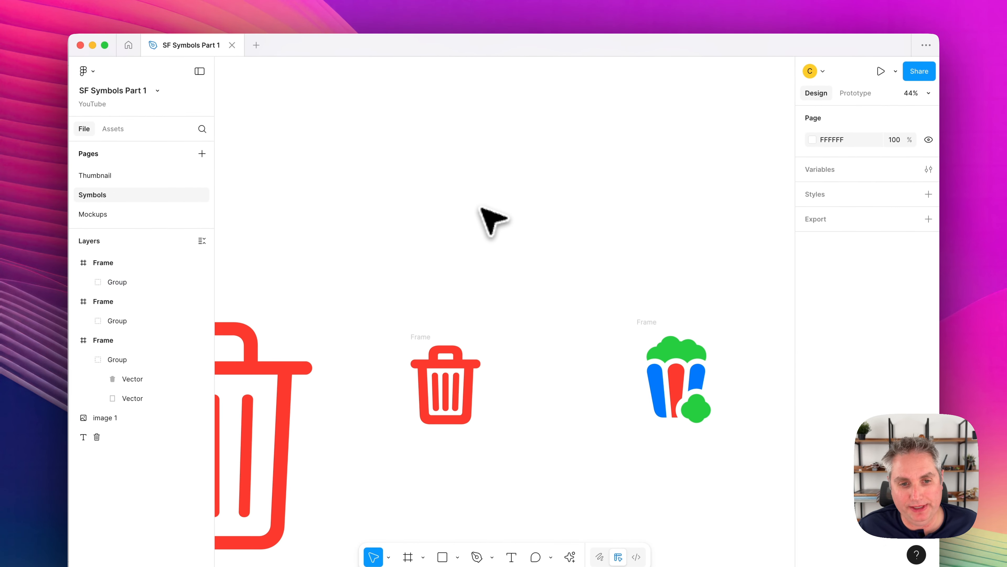
scroll(480, 209, "left", 5)
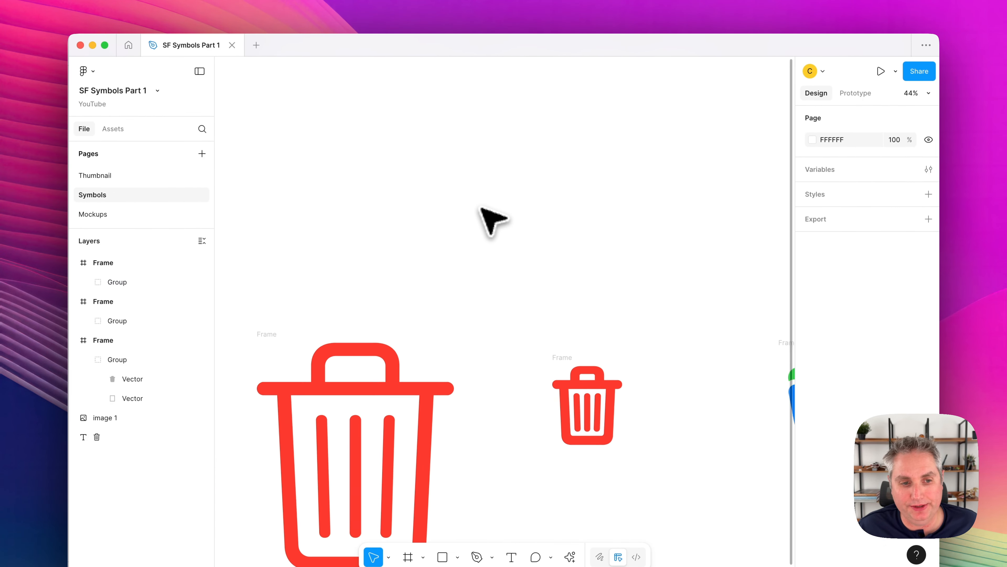
scroll(481, 209, "down", 3)
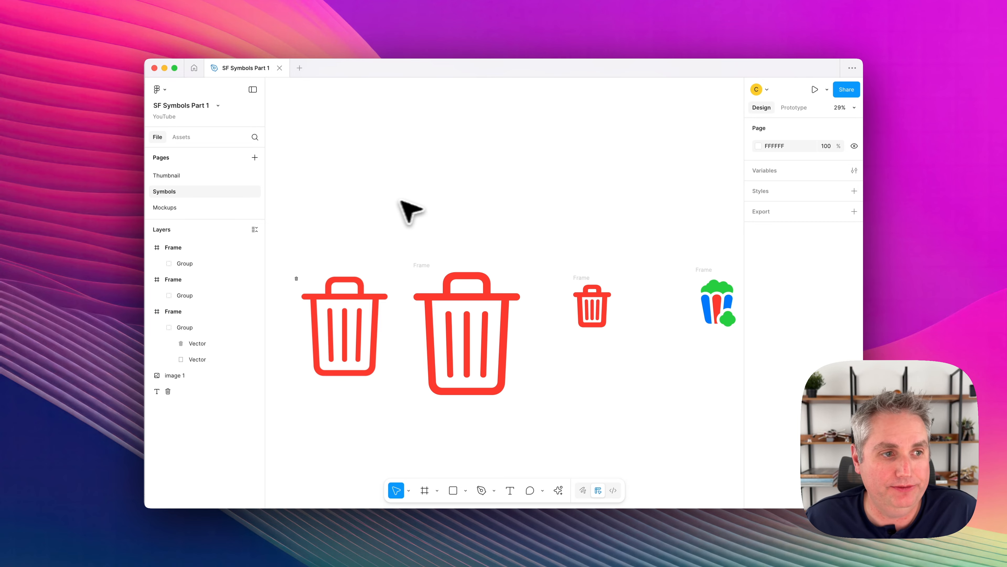
Open the Mockups page and examine the SF Symbols Example design with its star cards.
left_click(197, 211)
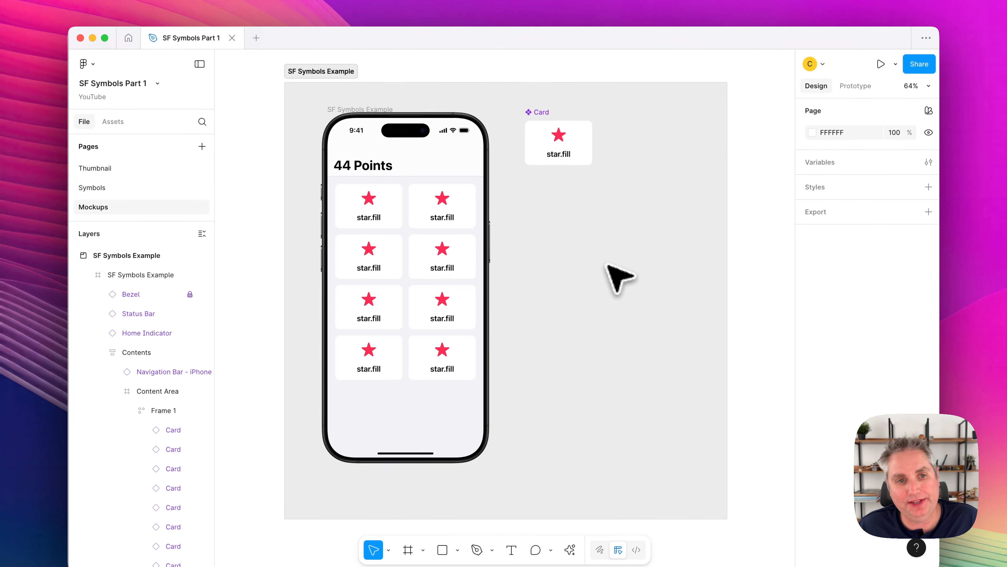
scroll(607, 264, "left", 1)
scroll(607, 265, "down", 1)
scroll(607, 264, "right", 1)
scroll(607, 265, "up", 1)
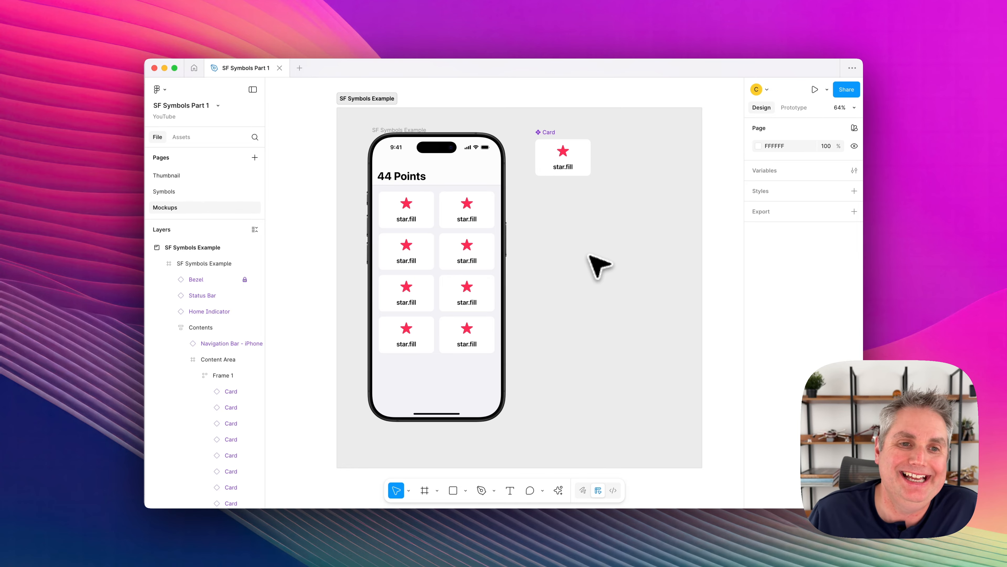
Apply the Body/Emphasized text style to the star symbol inside the main Card component.
left_click(549, 135)
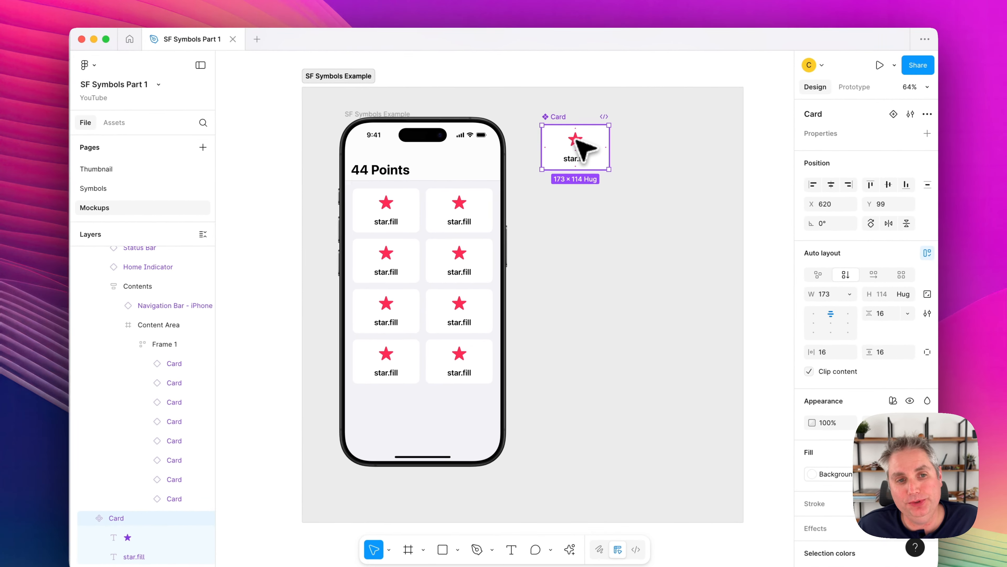
left_click(563, 151)
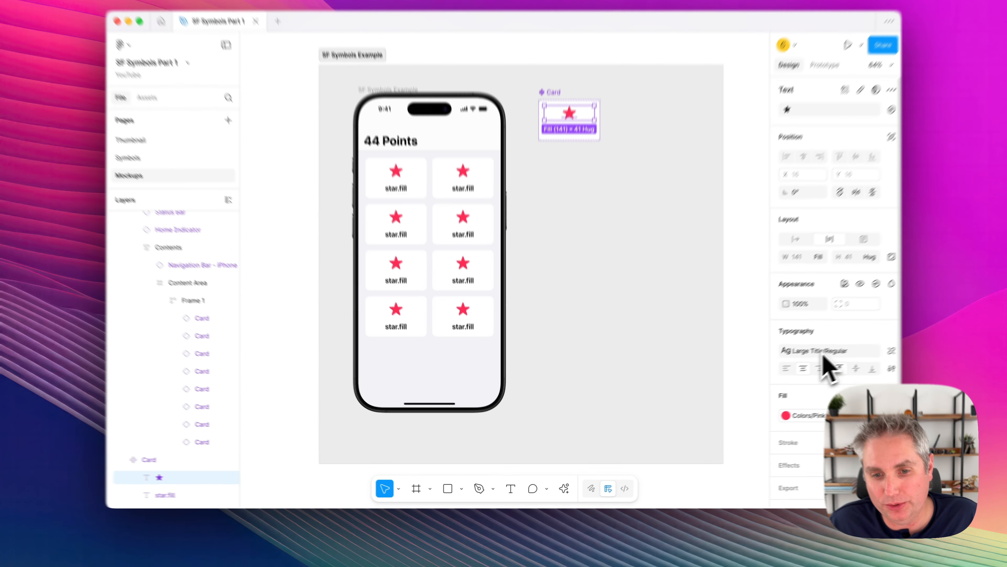
left_click(793, 366)
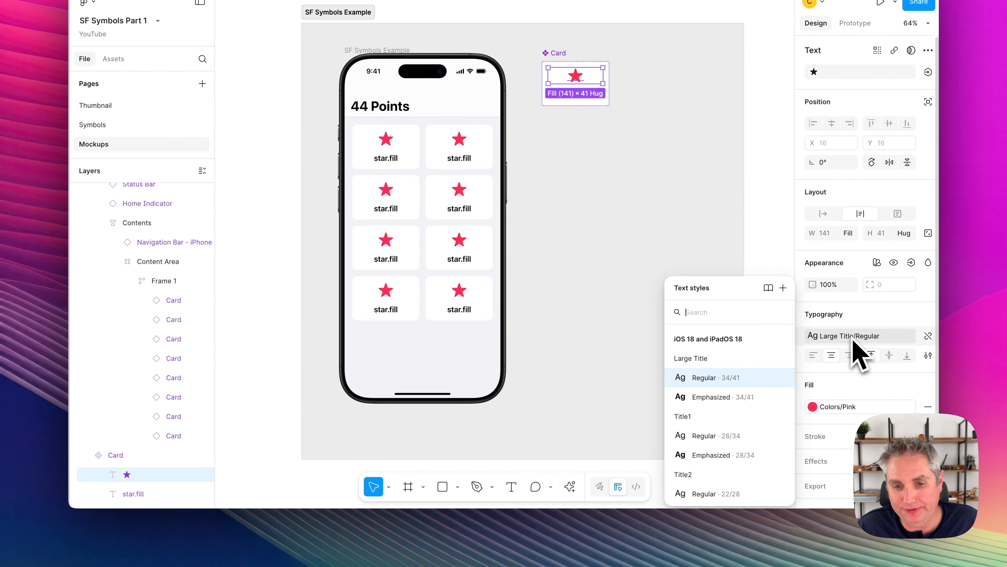
scroll(742, 421, "down", 3)
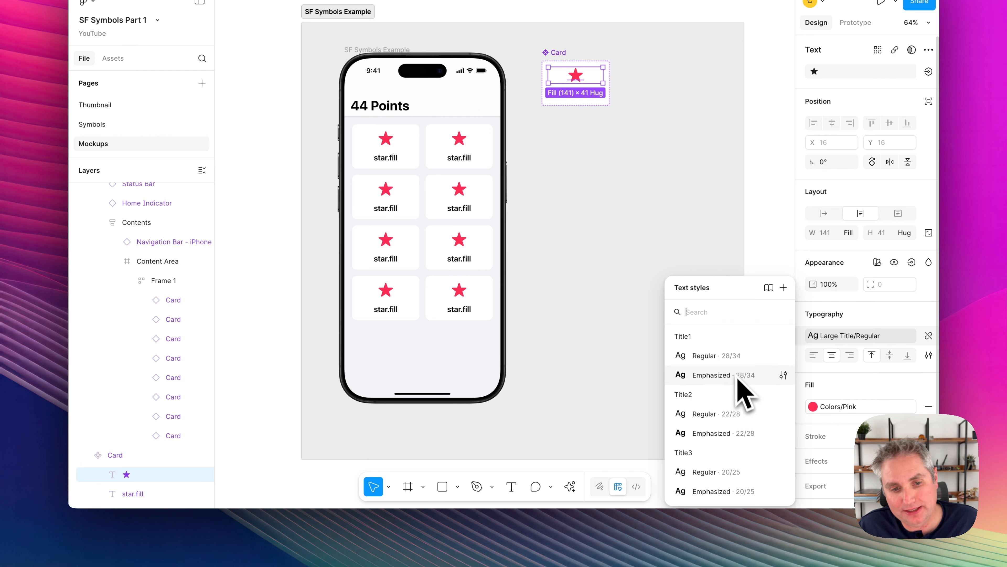
scroll(742, 393, "up", 2)
scroll(735, 383, "down", 15)
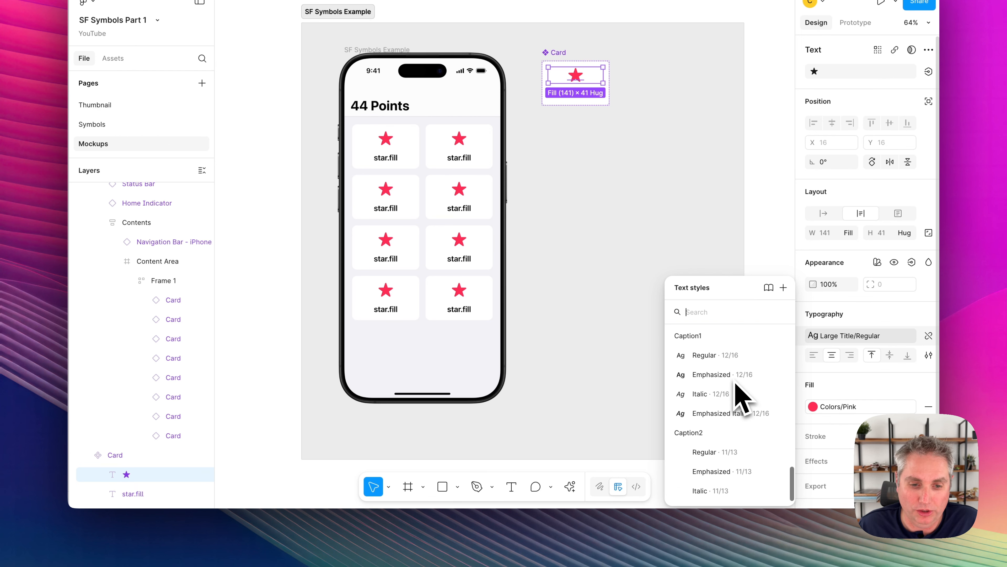
scroll(736, 383, "up", 6)
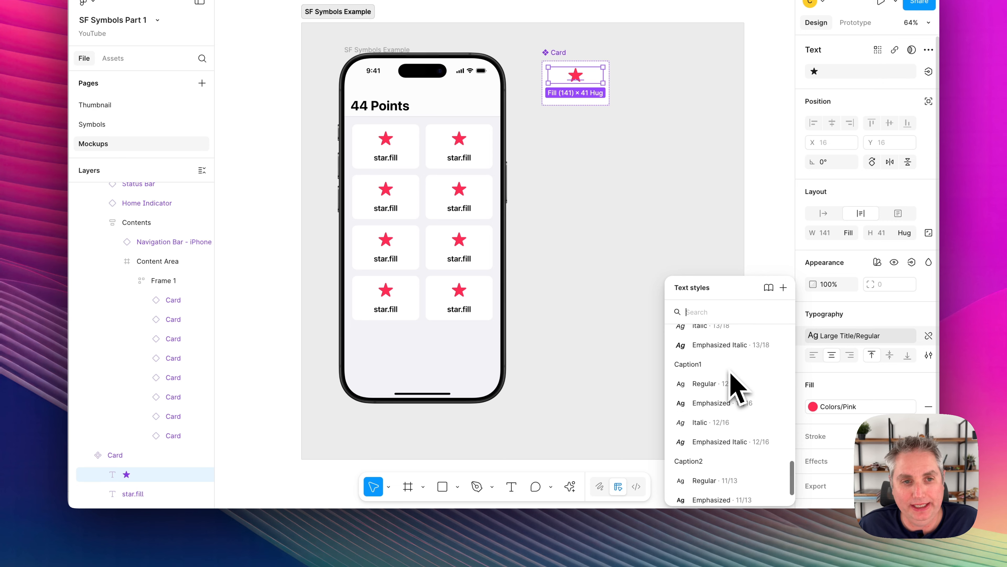
scroll(731, 375, "up", 4)
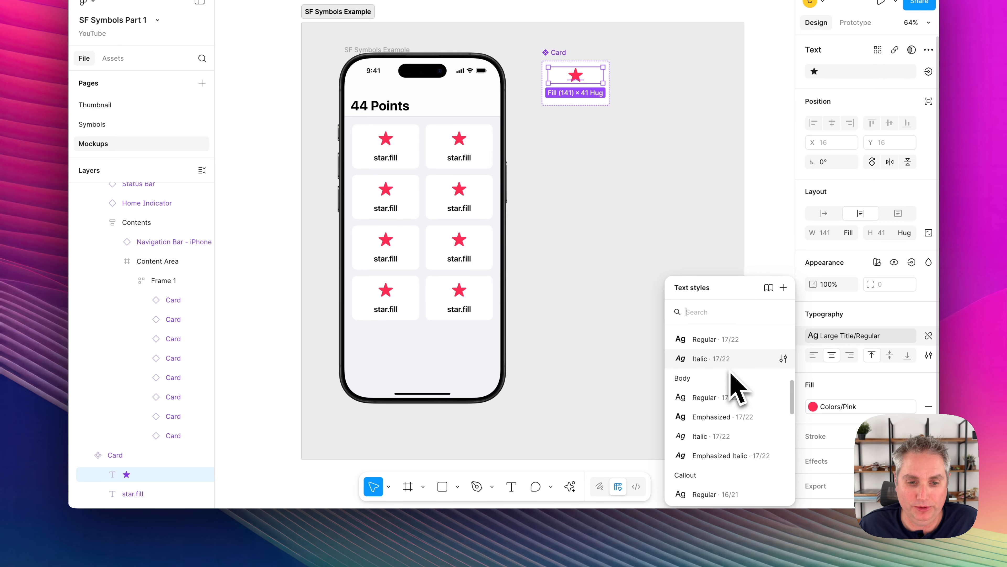
key("Escape")
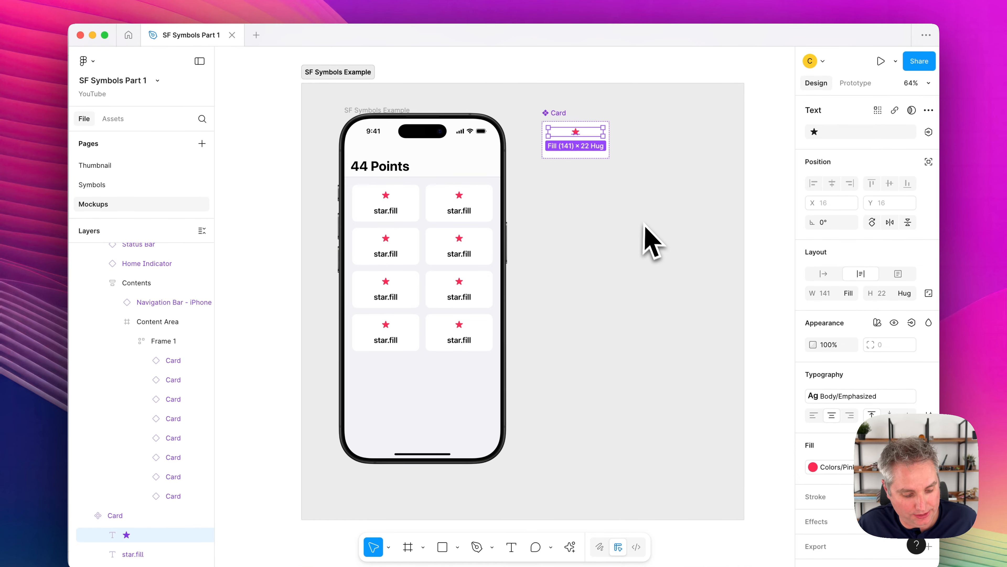
Undo the text style change on the Card component's star symbol and clear the selection.
key("super+z")
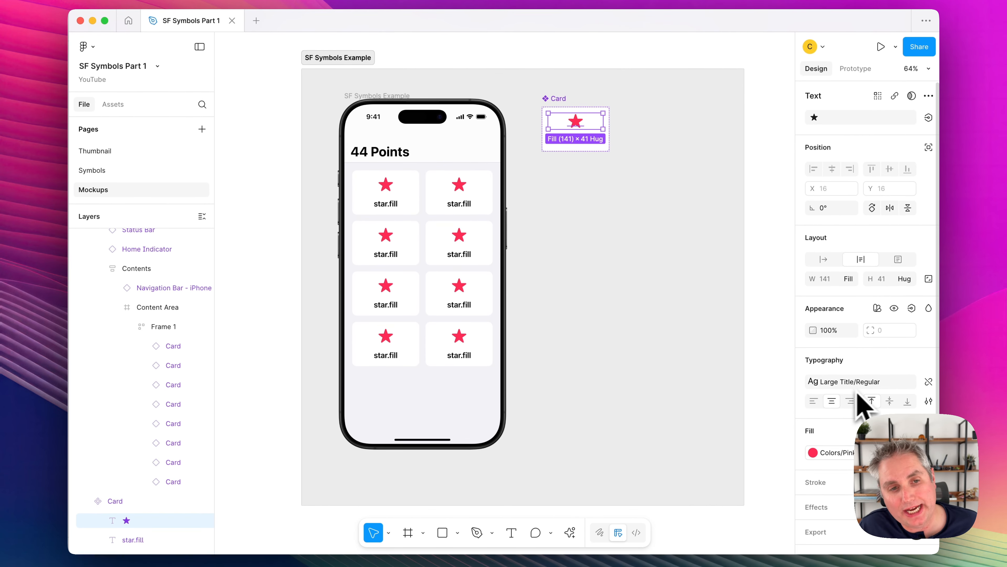
left_click(606, 194)
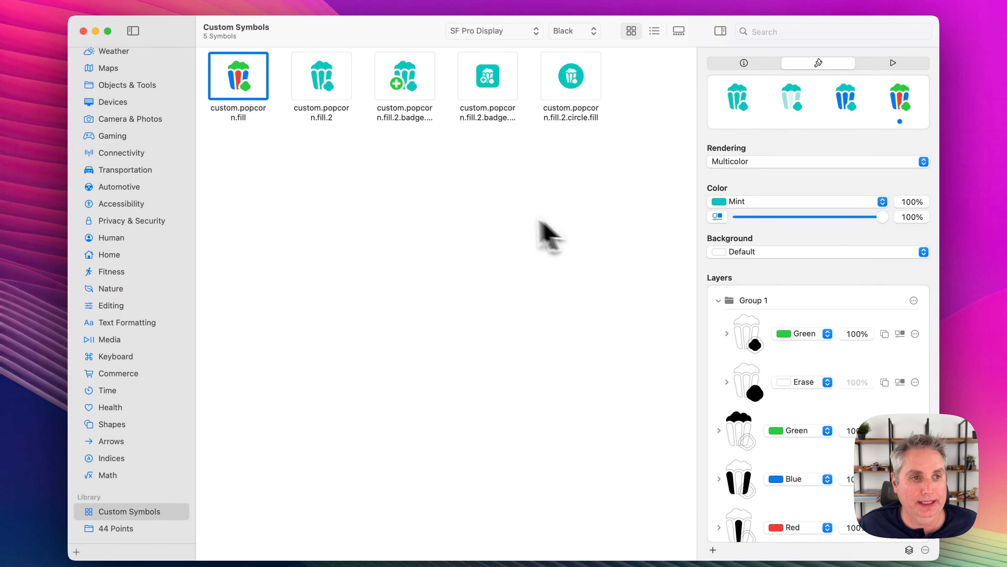
Show the Multicolor symbol category and set the symbol weight to Medium.
scroll(126, 59, "up", 5)
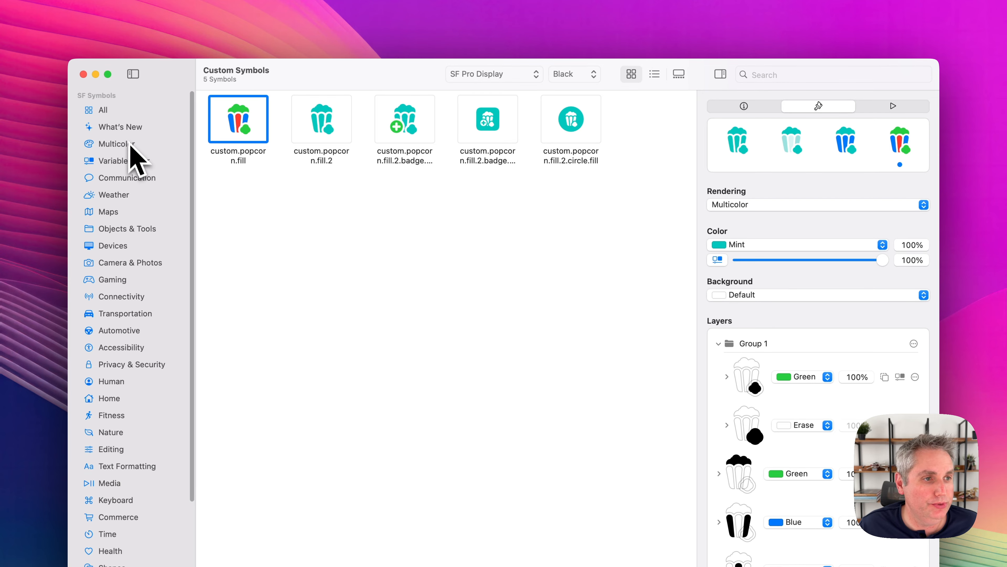
left_click(131, 159)
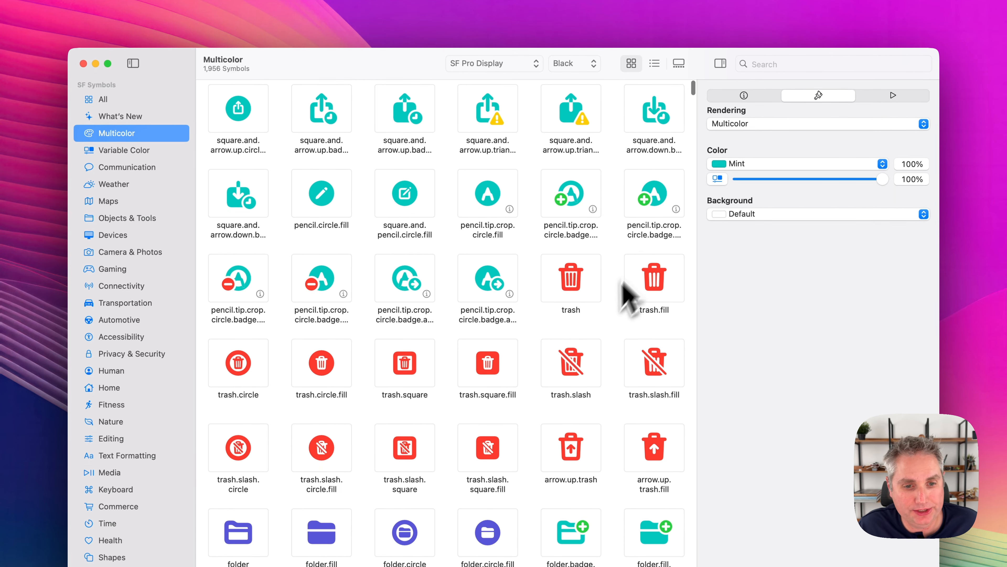
left_click(585, 76)
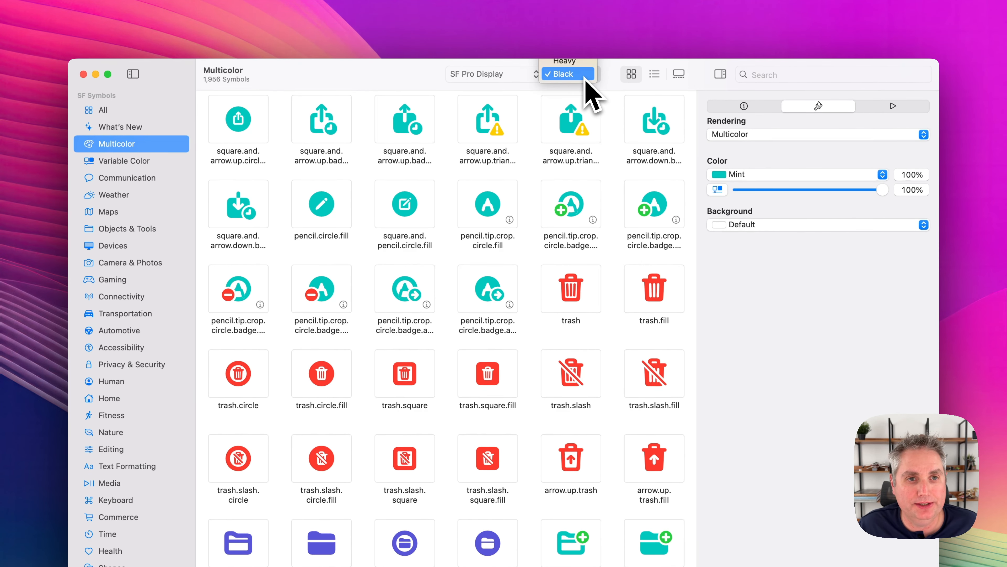
left_click(576, 27)
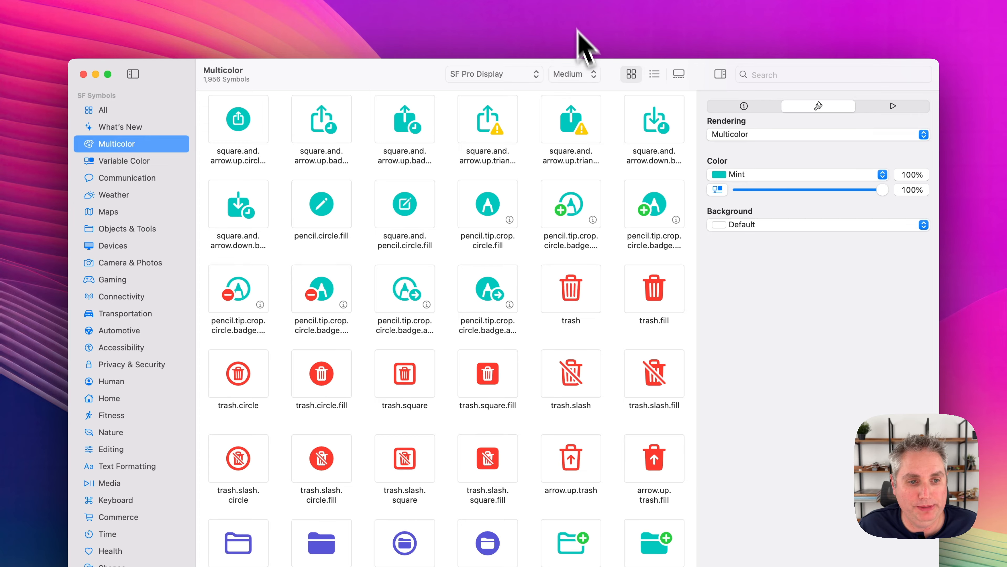
Set the rendering mode of the symbols to Monochrome.
scroll(597, 377, "down", 5)
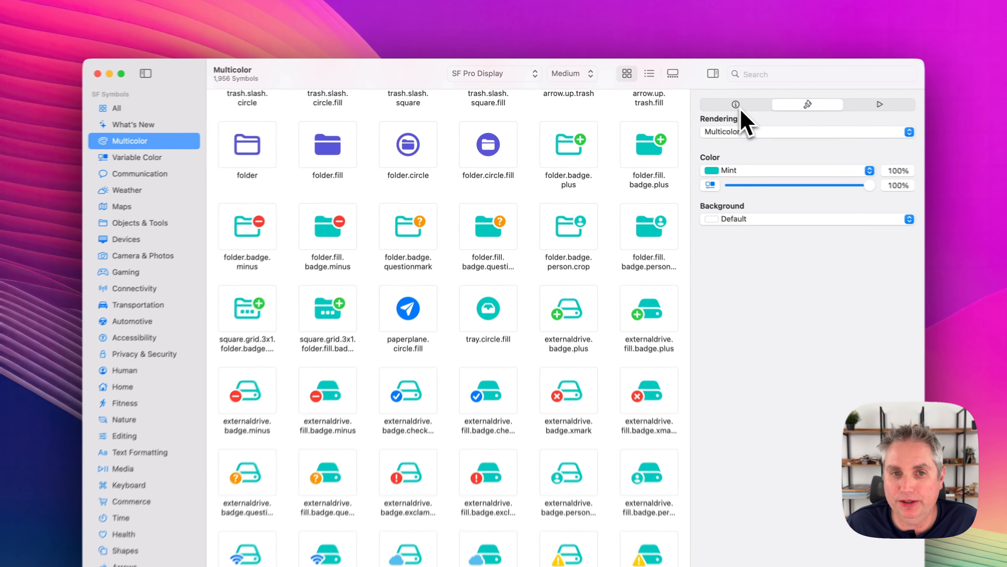
left_click(737, 105)
left_click(811, 105)
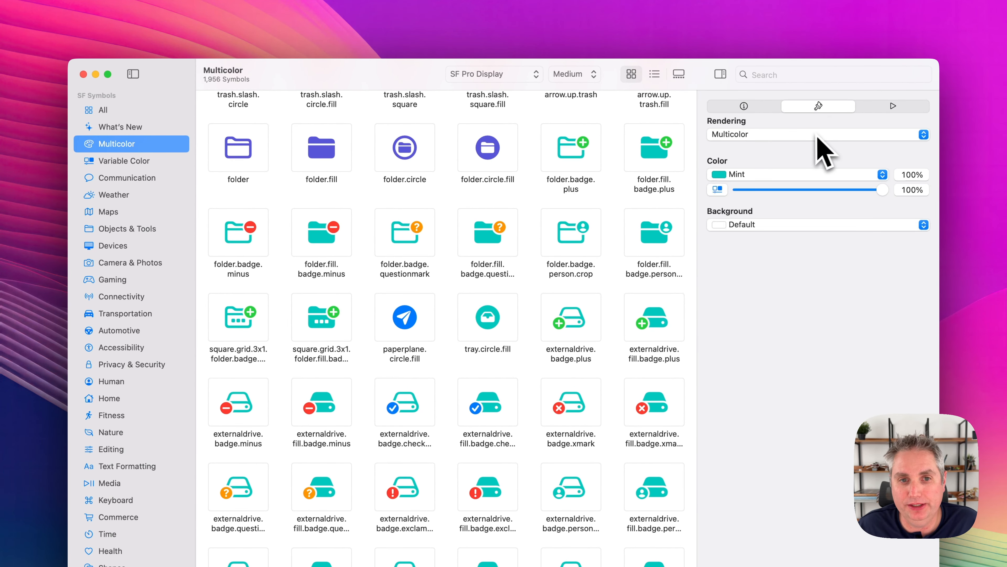
left_click(816, 134)
left_click(762, 98)
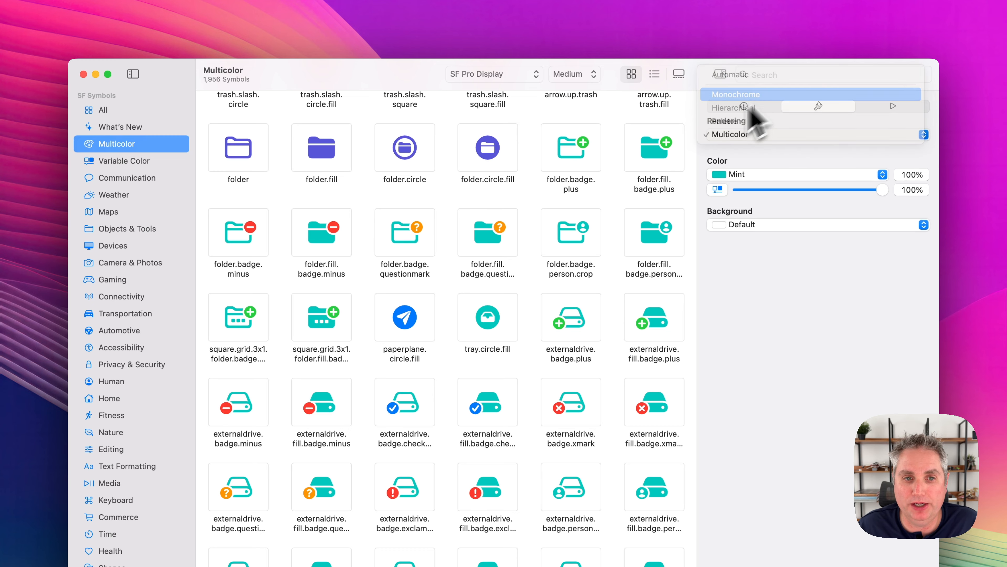
Copy the folder.fill.badge.plus symbol and replace the star in the first card of the Figma phone mockup with it.
left_click(667, 168)
scroll(654, 187, "up", 3)
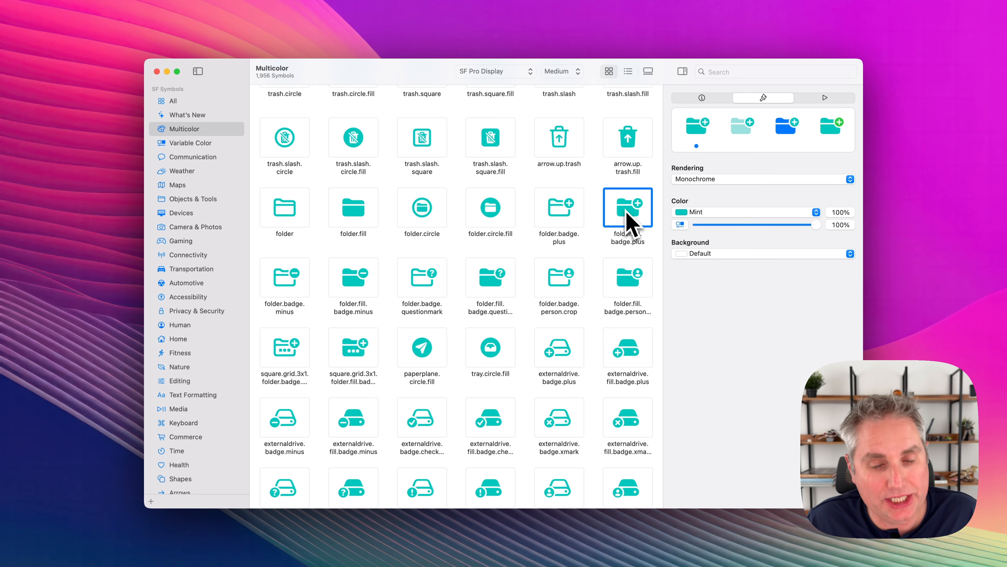
right_click(627, 213)
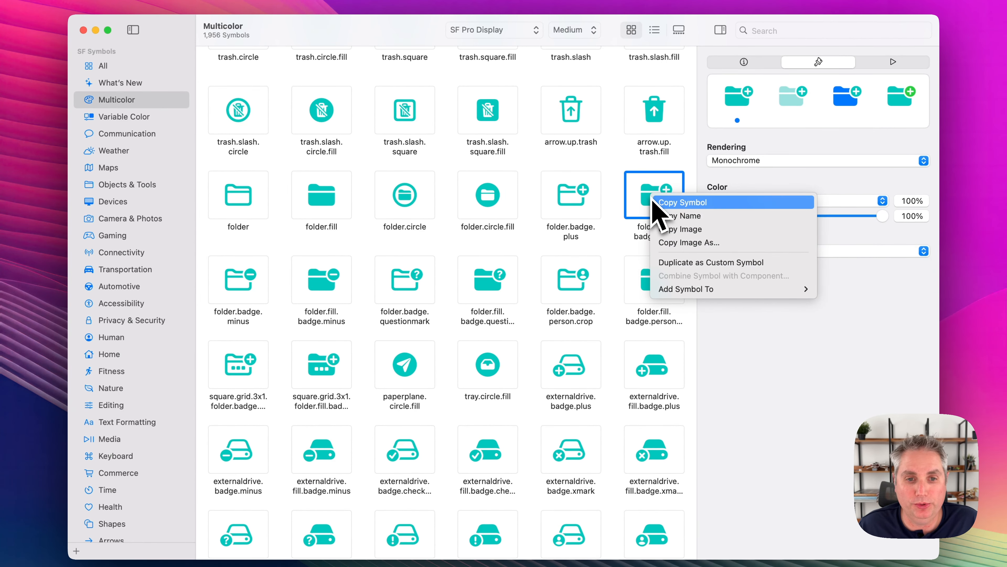
left_click(683, 203)
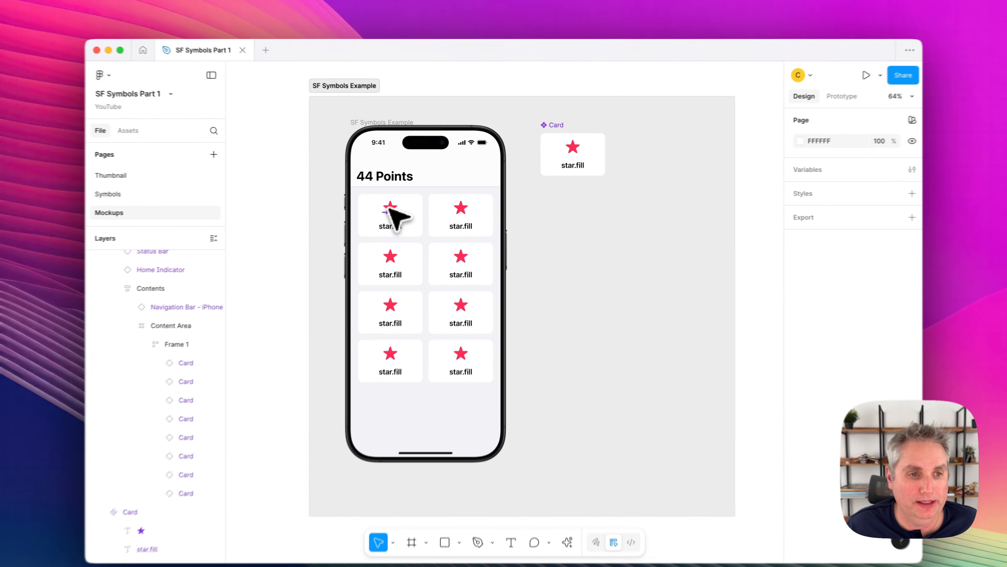
left_click(389, 209, "super")
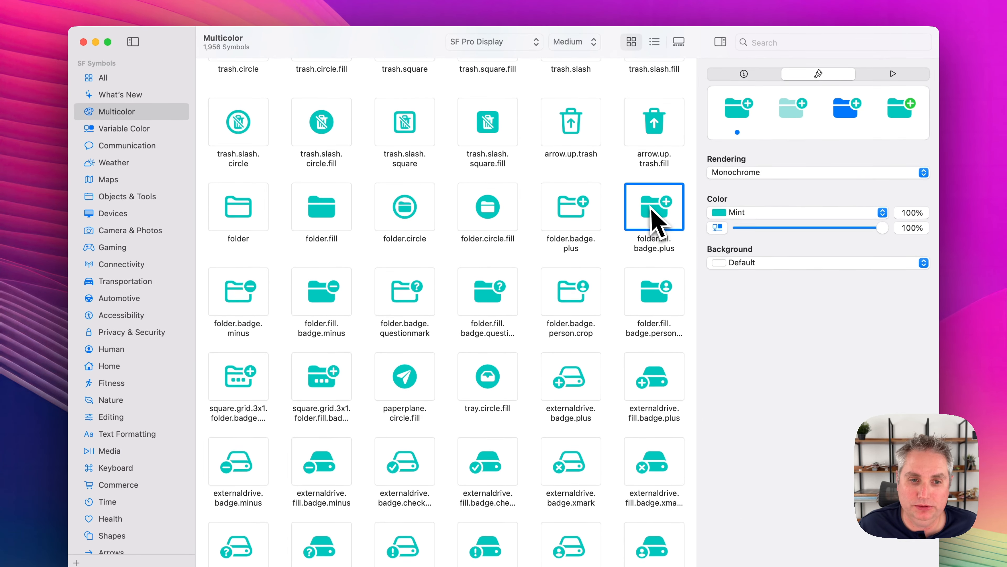
Copy the name of folder.fill.badge.plus from SF Symbols and replace the first card's star.fill label in Figma with it.
right_click(654, 157)
left_click(671, 170)
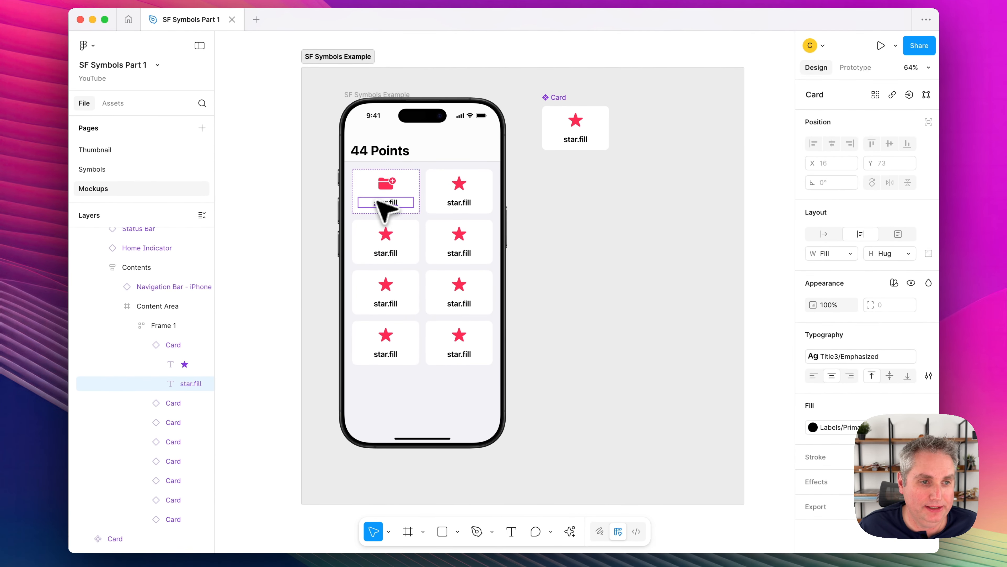
double_click(377, 202)
key("cmd+v")
left_click(572, 218)
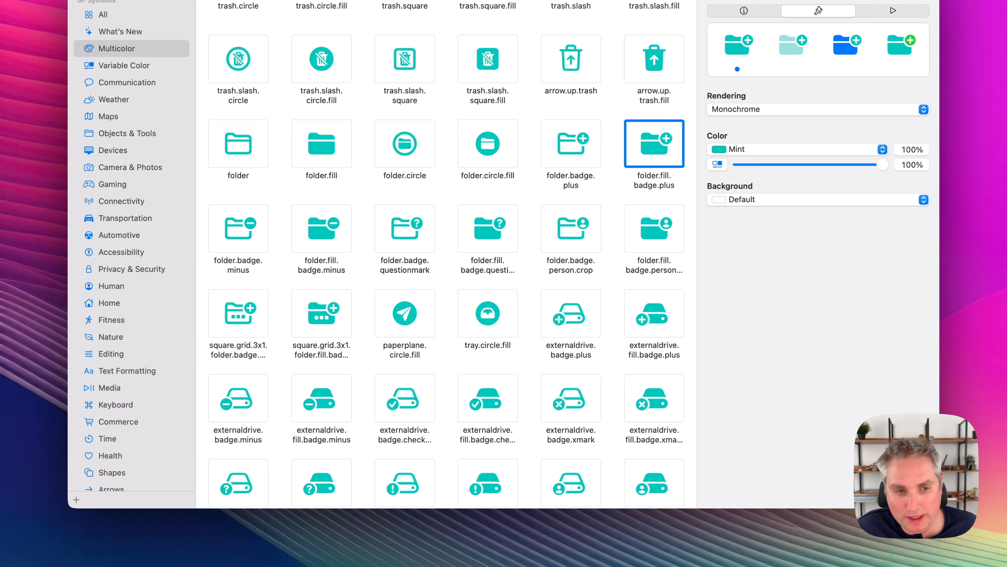
In SF Symbols, find the person.crop.circle.badge.exclamationmark symbol in the Multicolor category and copy it as a symbol.
scroll(636, 402, "down", 15)
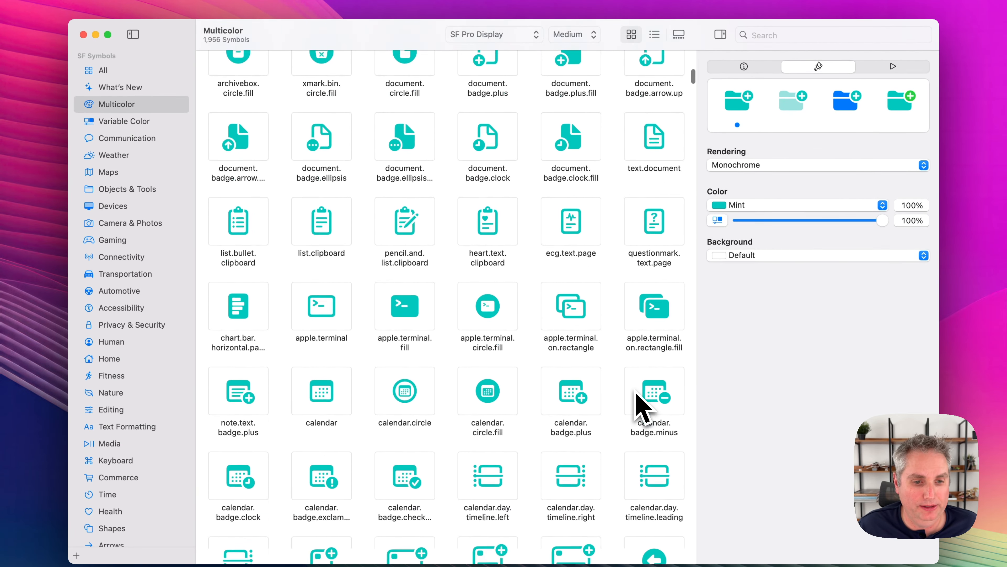
scroll(639, 399, "down", 5)
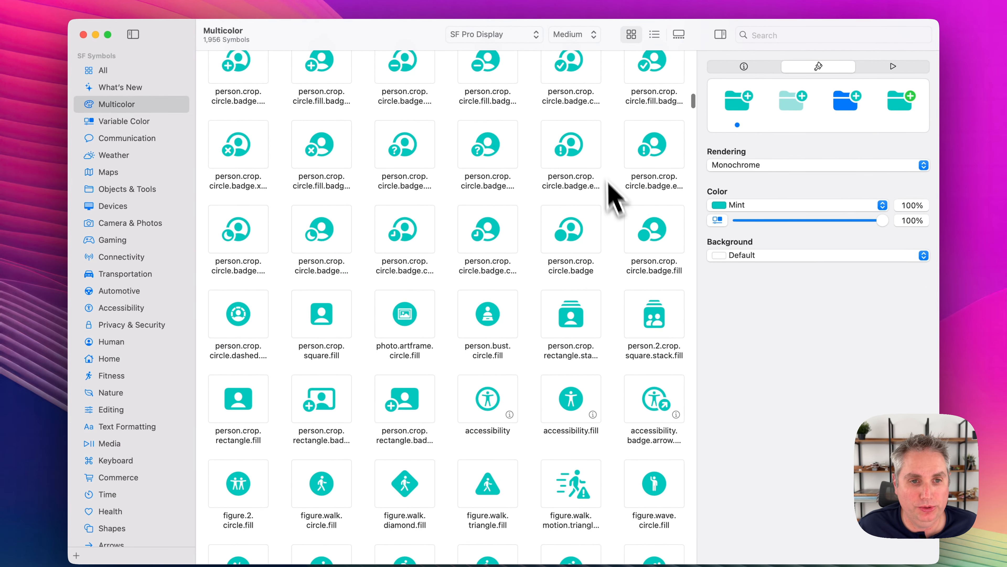
left_click(585, 163)
right_click(582, 162)
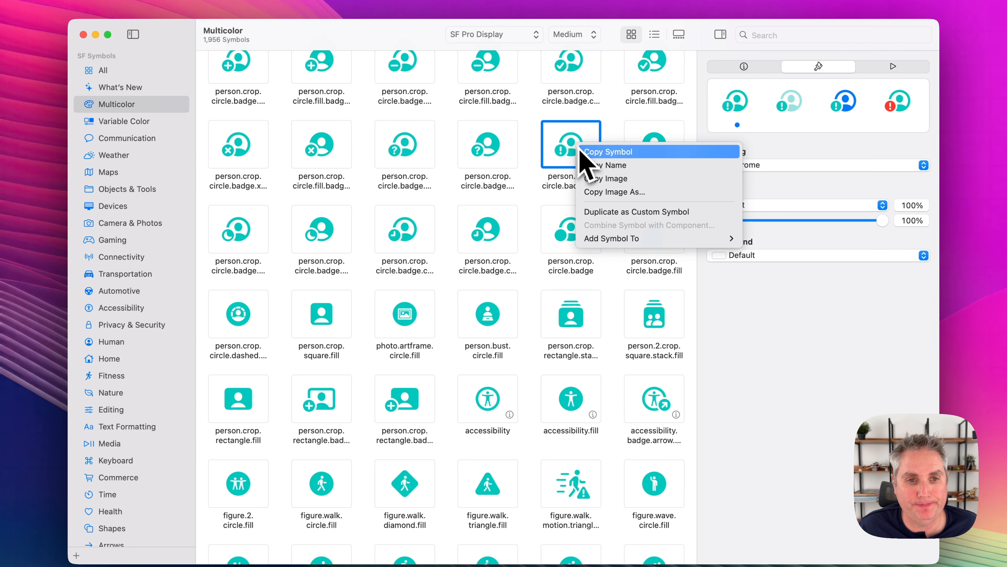
left_click(591, 154)
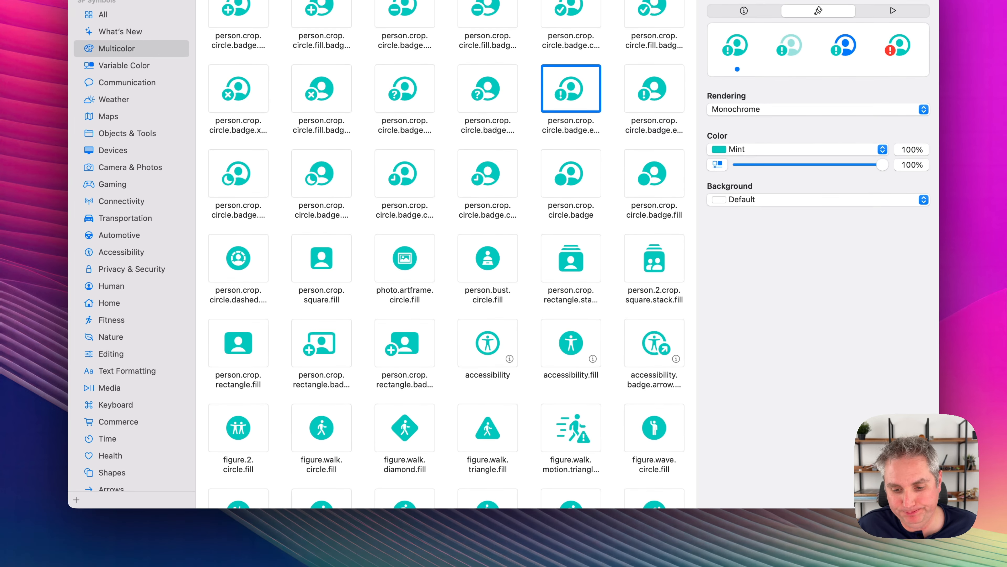
Switch to Figma and replace the star in the second card of the top row with the copied person symbol.
key("super+Tab")
left_click(461, 210, "super")
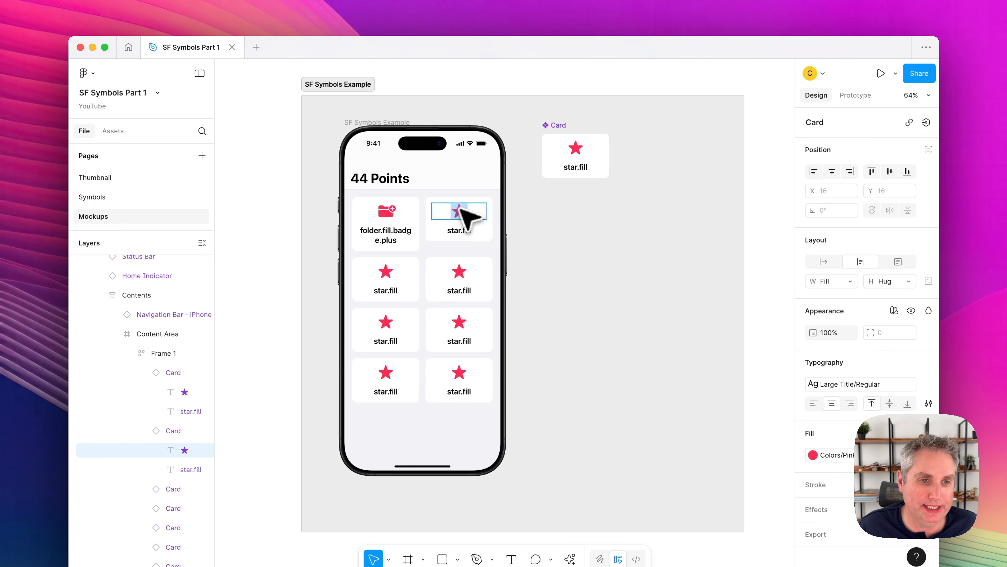
right_click(463, 213)
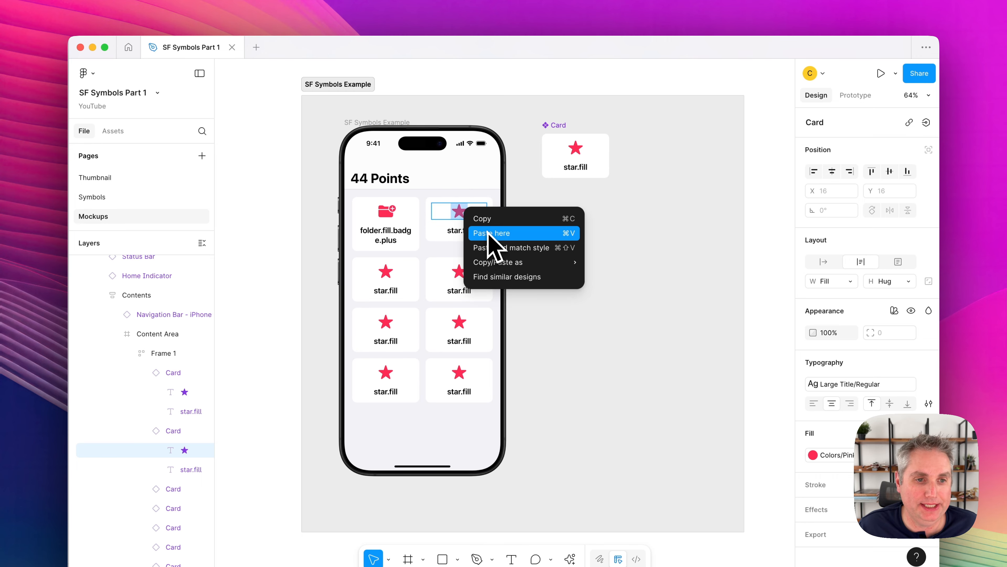
left_click(499, 233)
key("Escape")
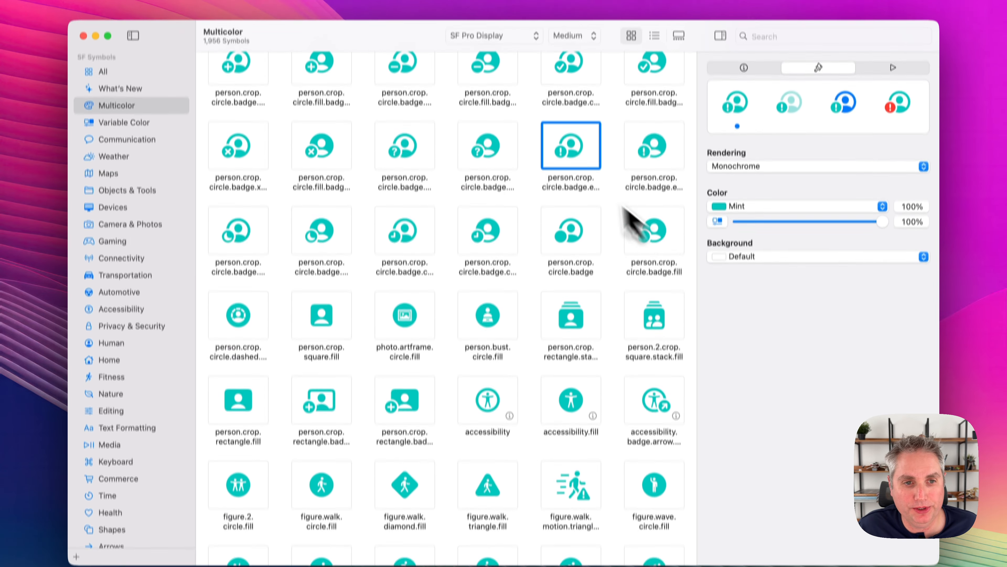
Copy the person symbol's name from SF Symbols and replace the second card's label in Figma with person.crop.circle.badge.exclamationmark.
right_click(567, 149)
left_click(579, 167)
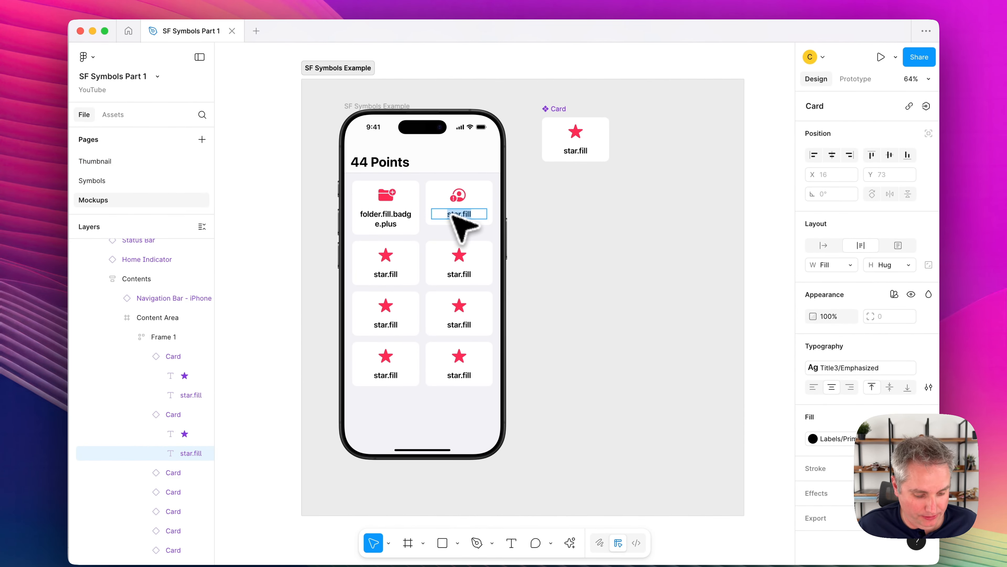
key("super+v")
key("Escape")
left_click(571, 243)
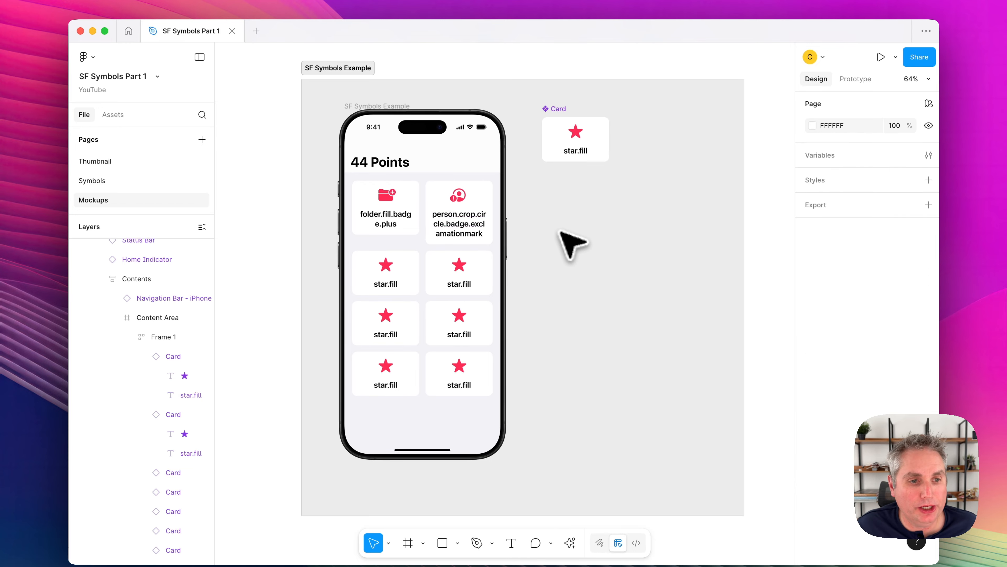